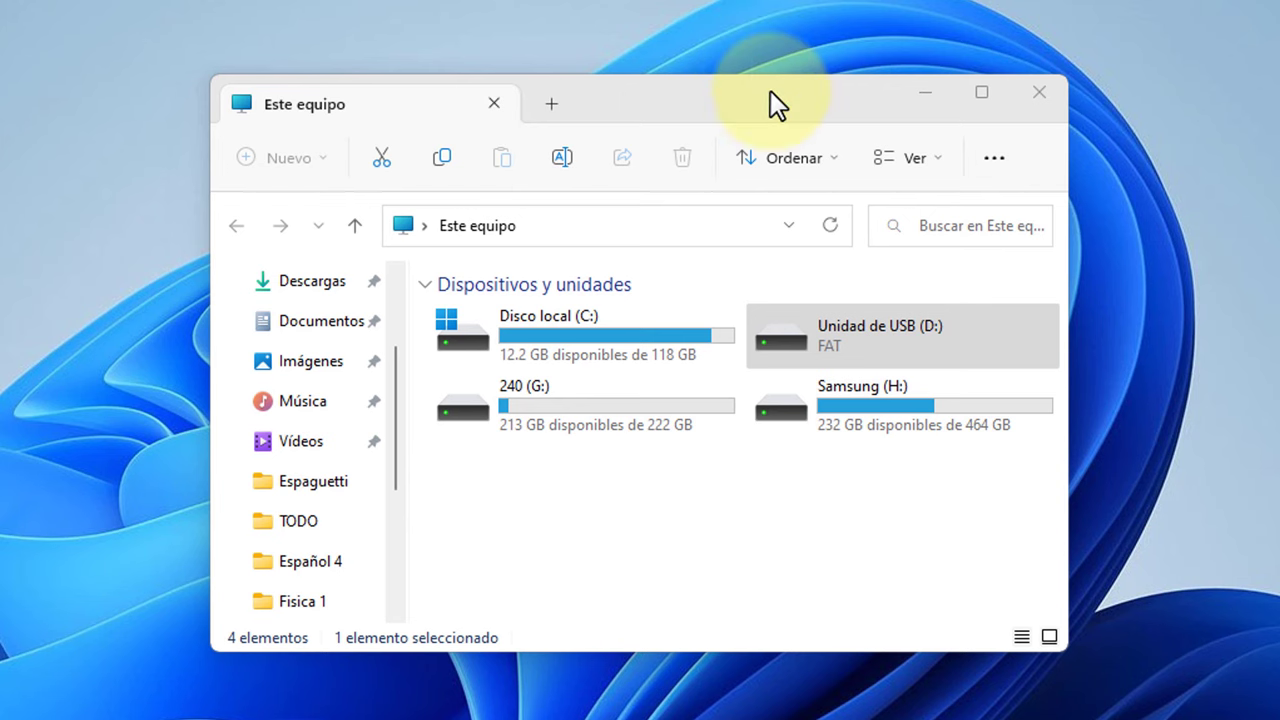
- Try to quick-format the USB drive (D:) as FAT with 32-kilobyte allocation units, and close the Este equipo window
{"action": "mouse_move", "coordinate": [771, 90]}
{"action": "left_mouse_down"}
{"action": "mouse_move", "coordinate": [768, 104]}
{"action": "mouse_move", "coordinate": [786, 103]}
{"action": "mouse_move", "coordinate": [783, 86]}
{"action": "left_mouse_up"}
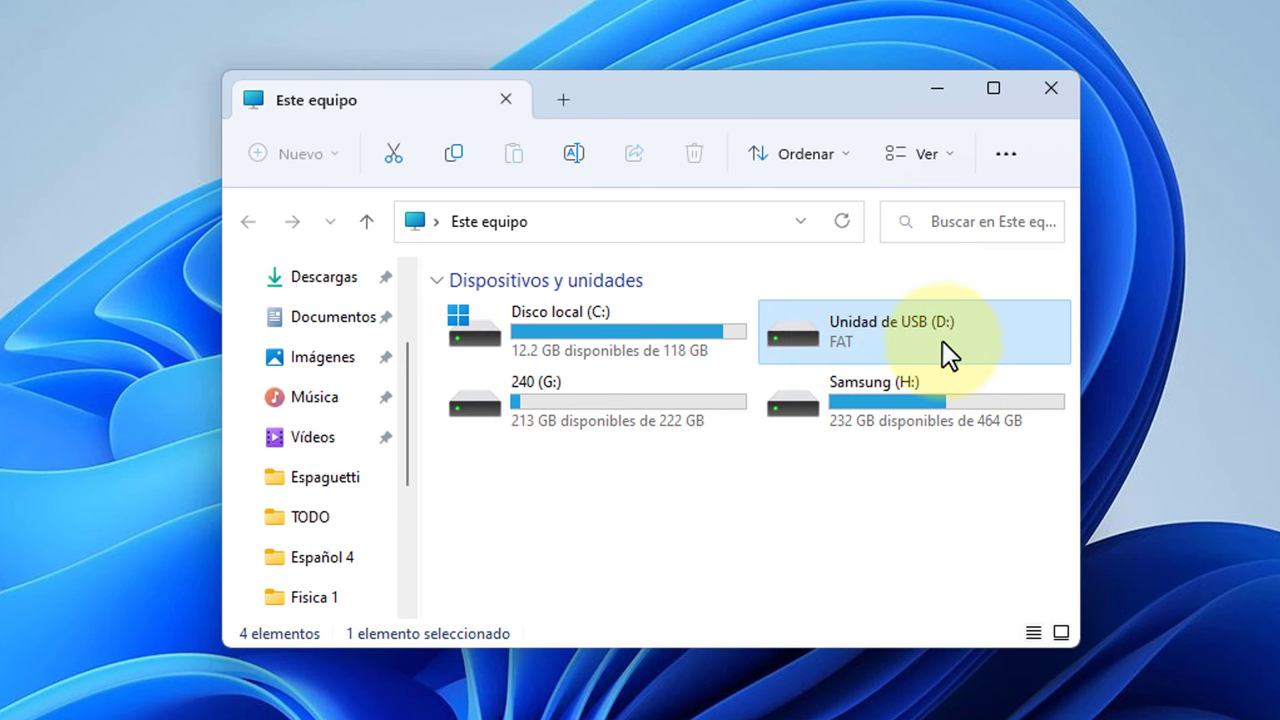
{"action": "double_click", "coordinate": [846, 334]}
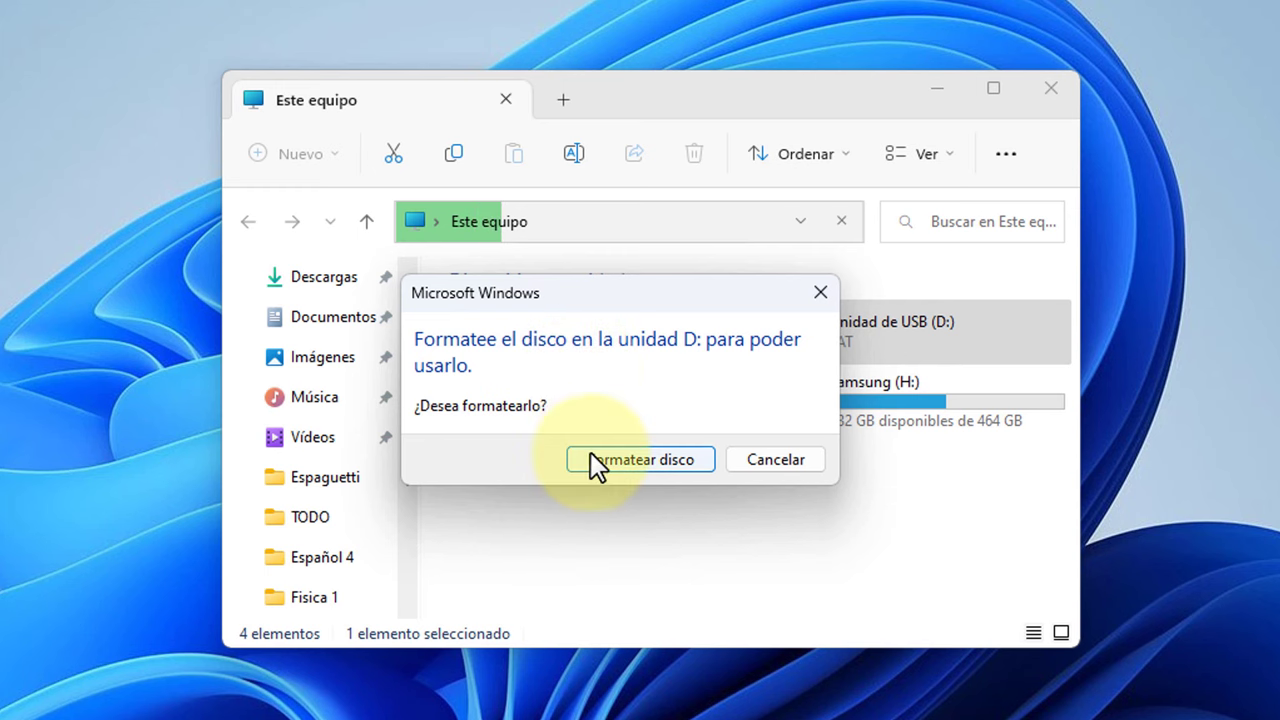
{"action": "left_click", "coordinate": [636, 460]}
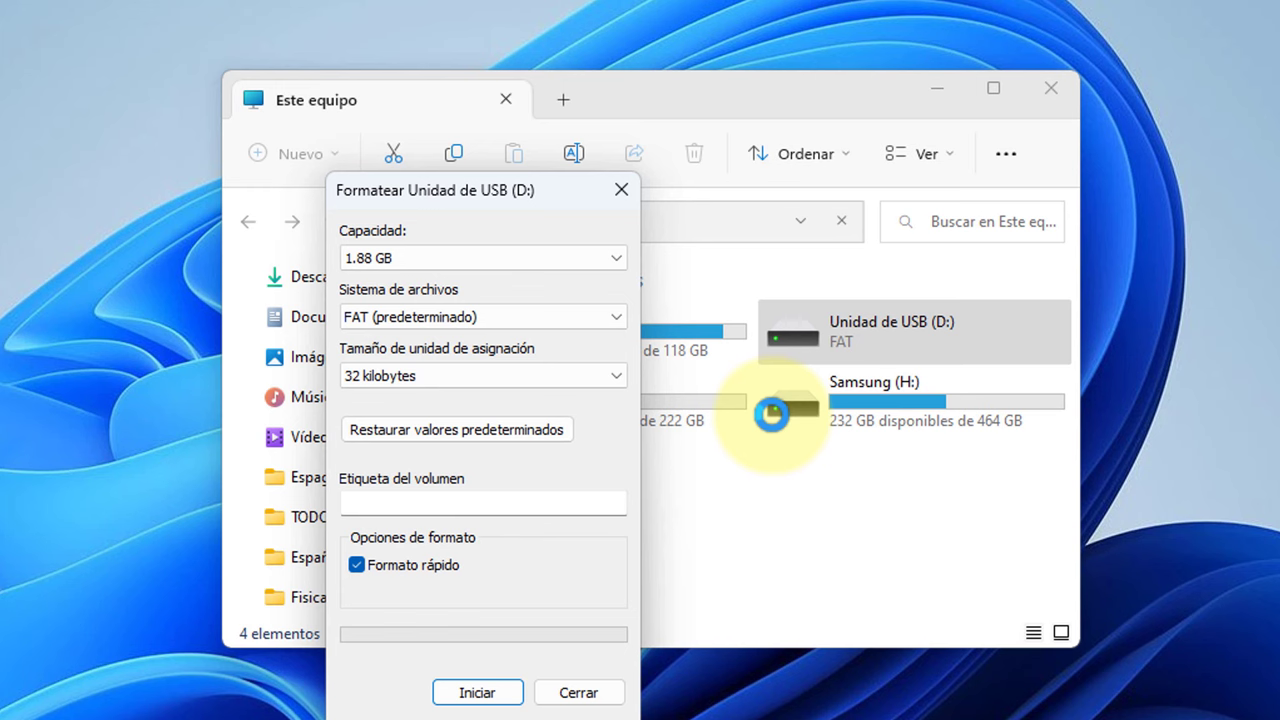
{"action": "left_click", "coordinate": [477, 692]}
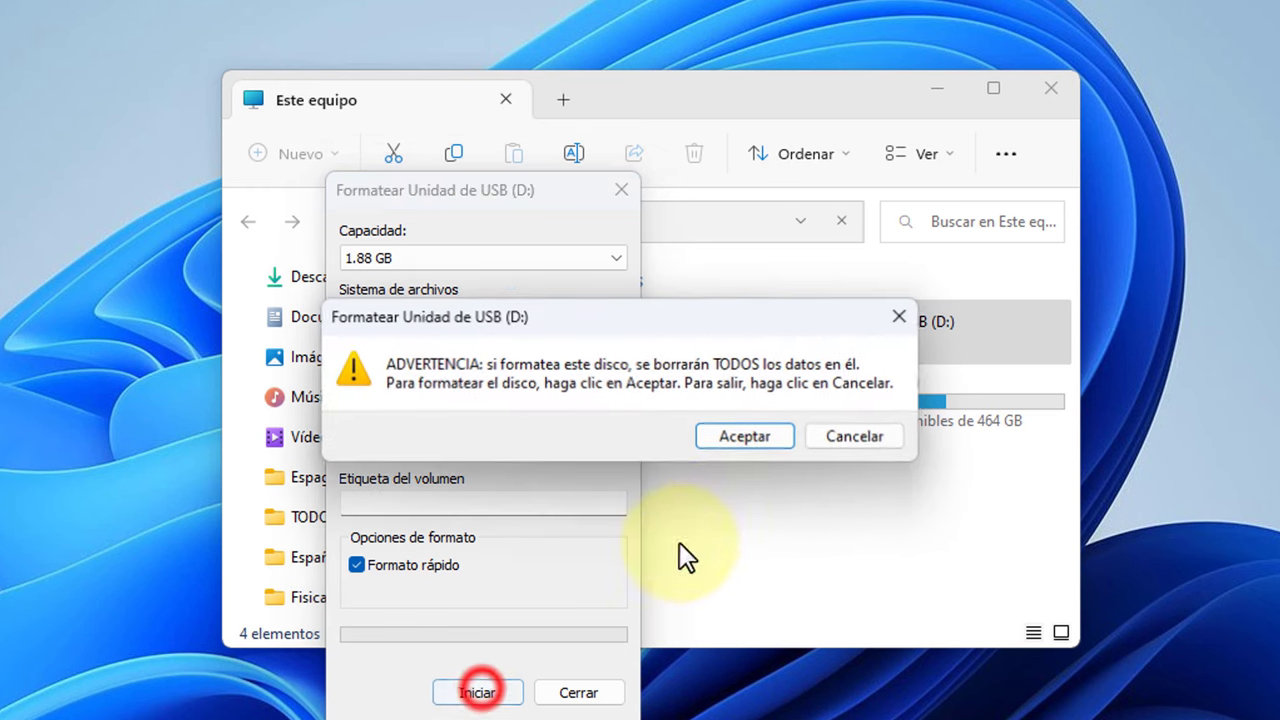
{"action": "left_click", "coordinate": [733, 437]}
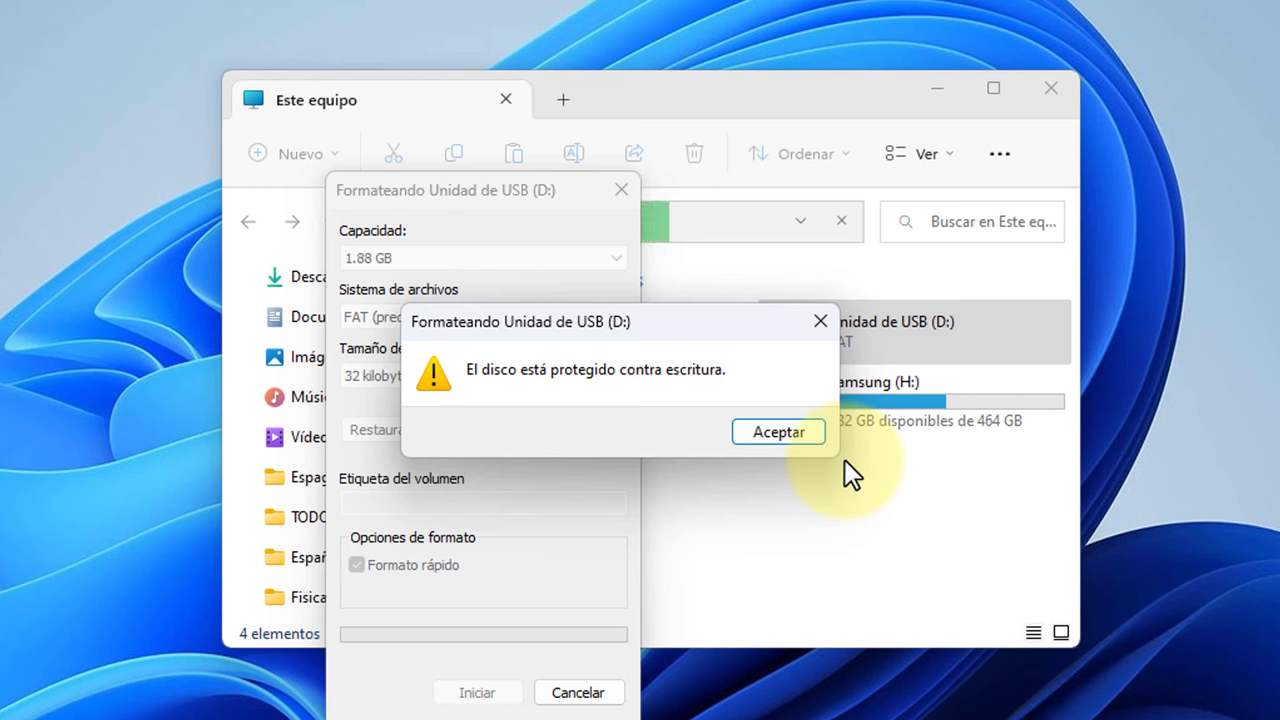
{"action": "left_click", "coordinate": [783, 436]}
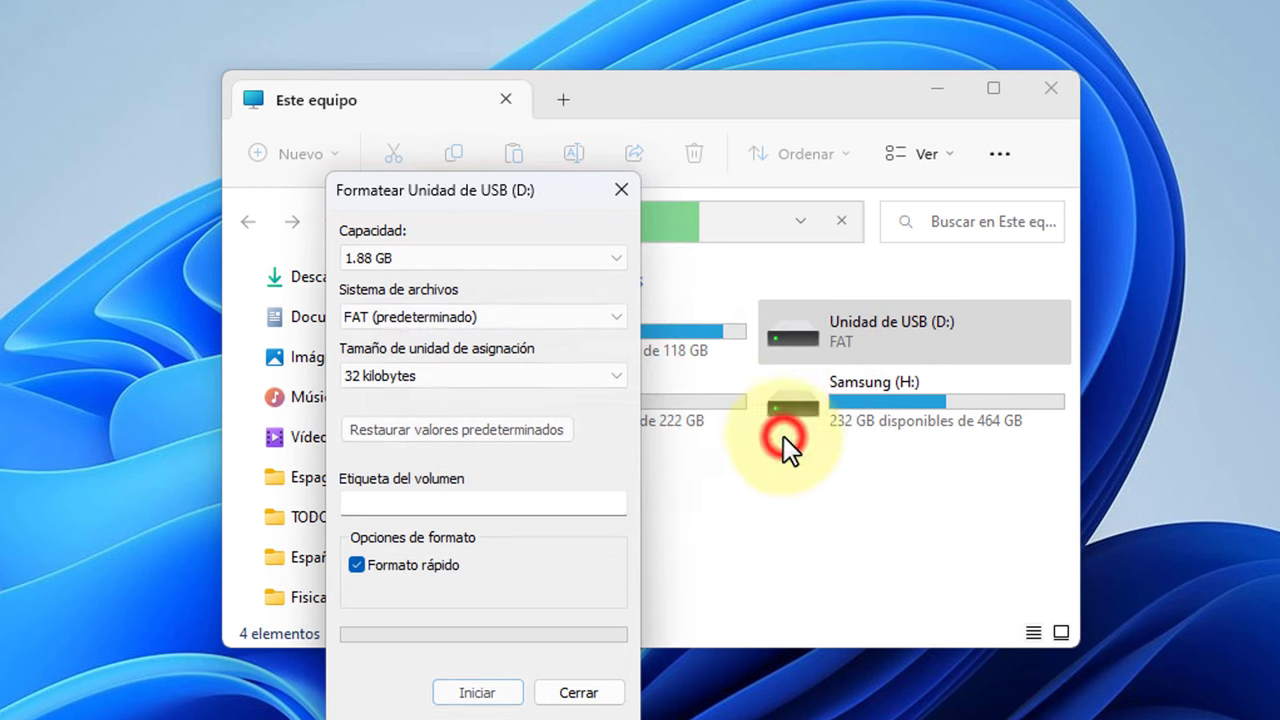
{"action": "left_click", "coordinate": [597, 691]}
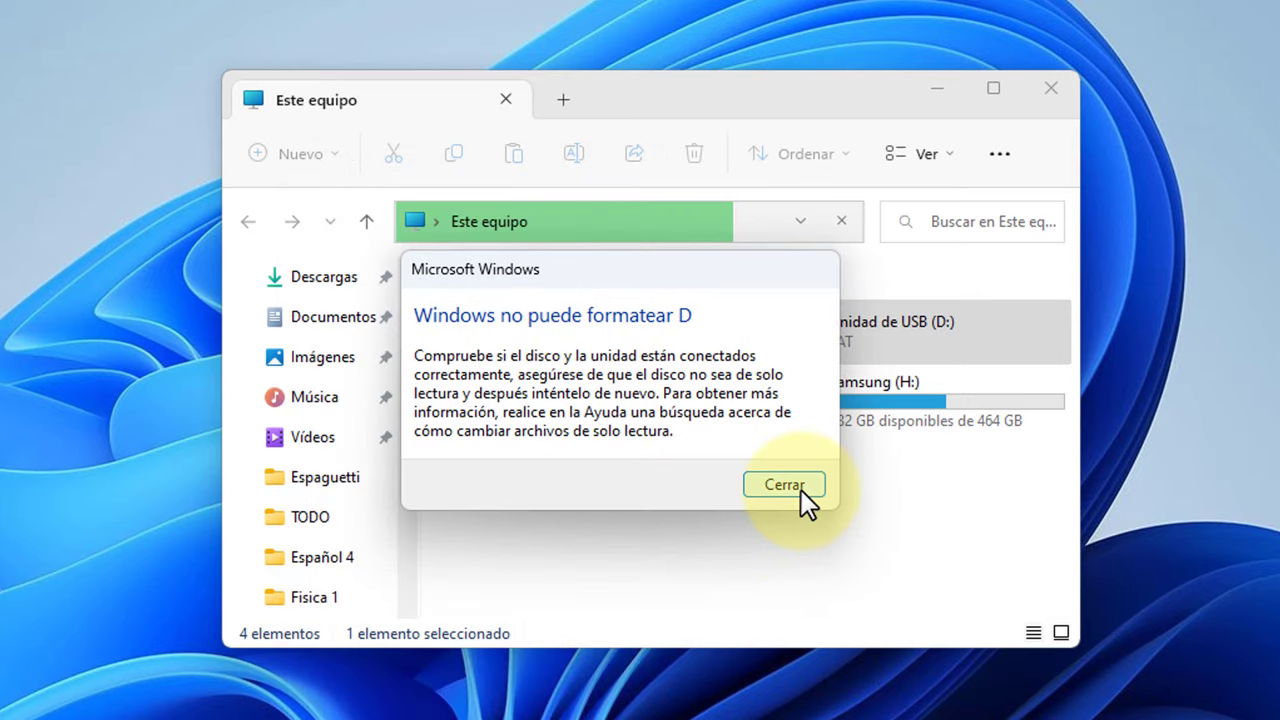
{"action": "left_click", "coordinate": [801, 490]}
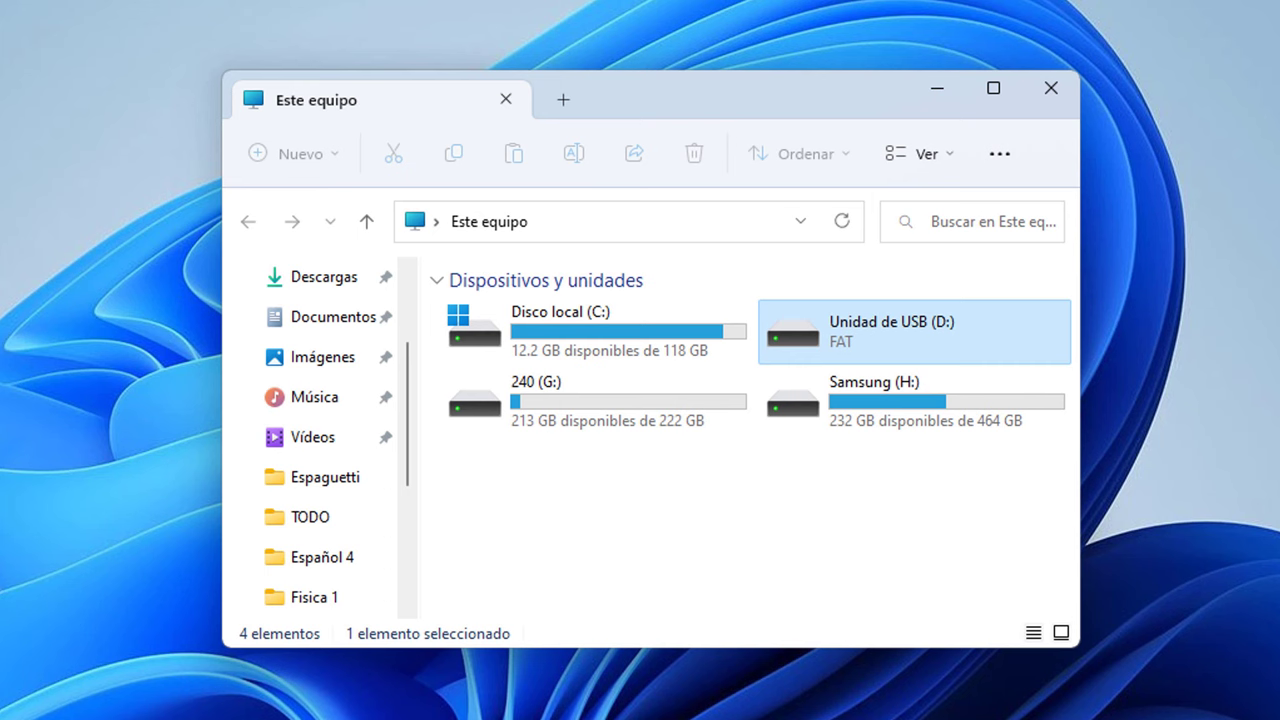
{"action": "left_click_drag", "start_coordinate": [771, 89], "coordinate": [766, 39]}
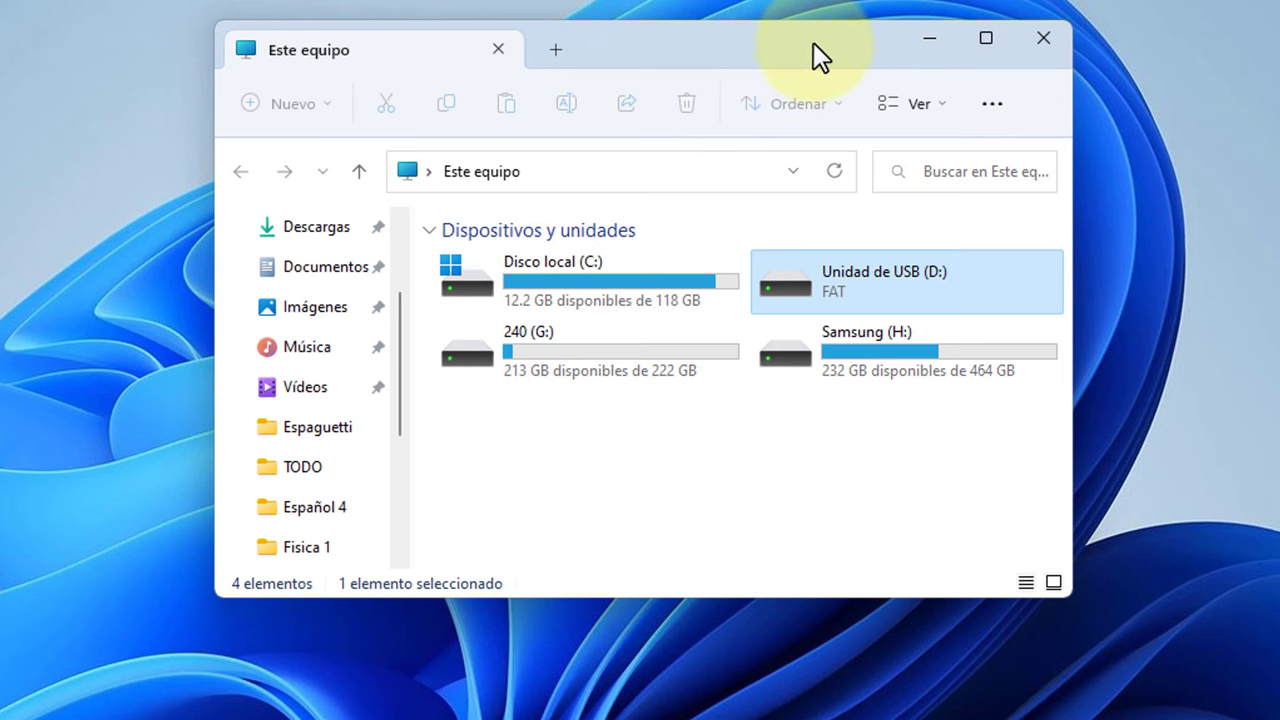
{"action": "left_click_drag", "start_coordinate": [777, 47], "coordinate": [801, 143]}
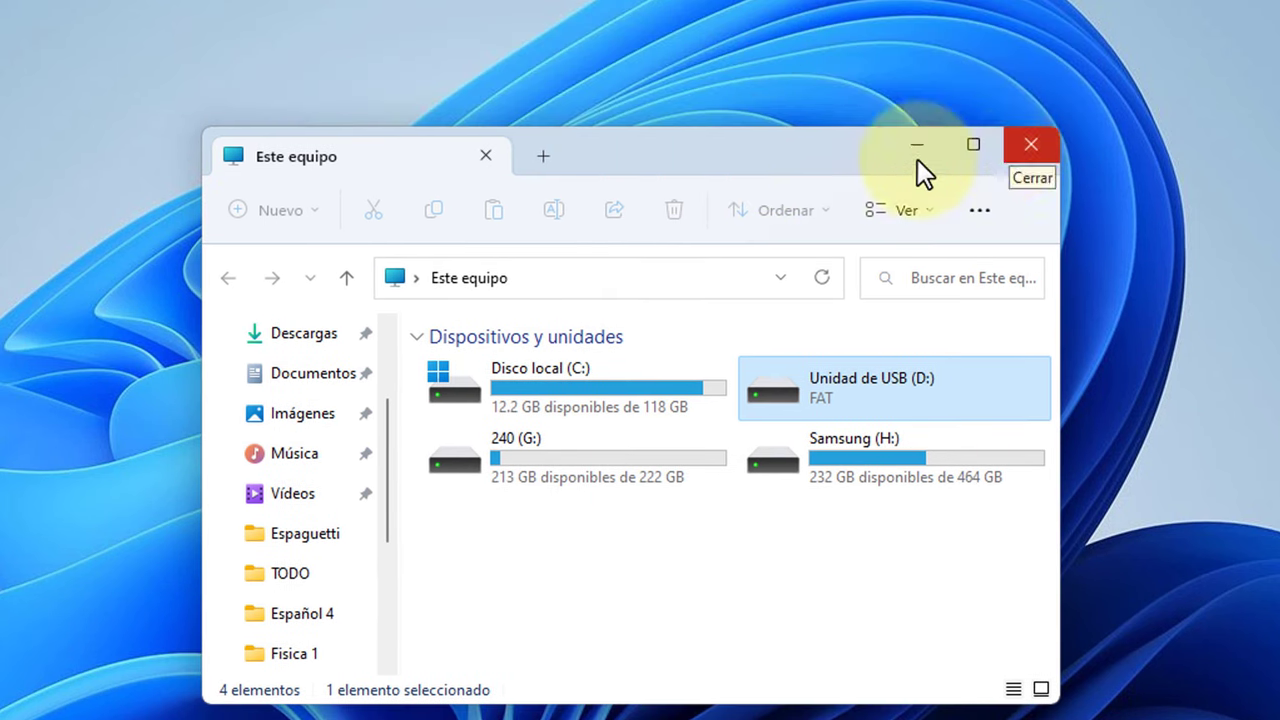
{"action": "left_click", "coordinate": [1033, 149]}
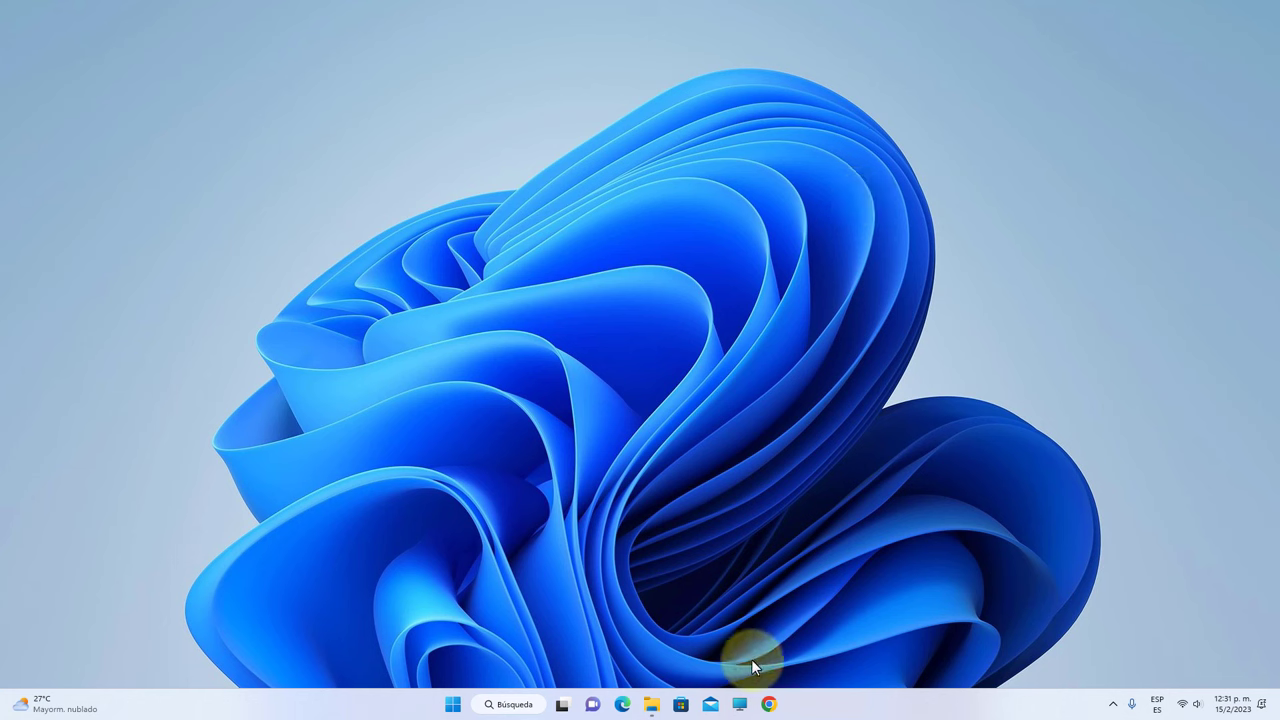
- Open the properties of the USB drive (D:) from Este equipo and close the file window behind them
{"action": "left_click", "coordinate": [739, 704]}
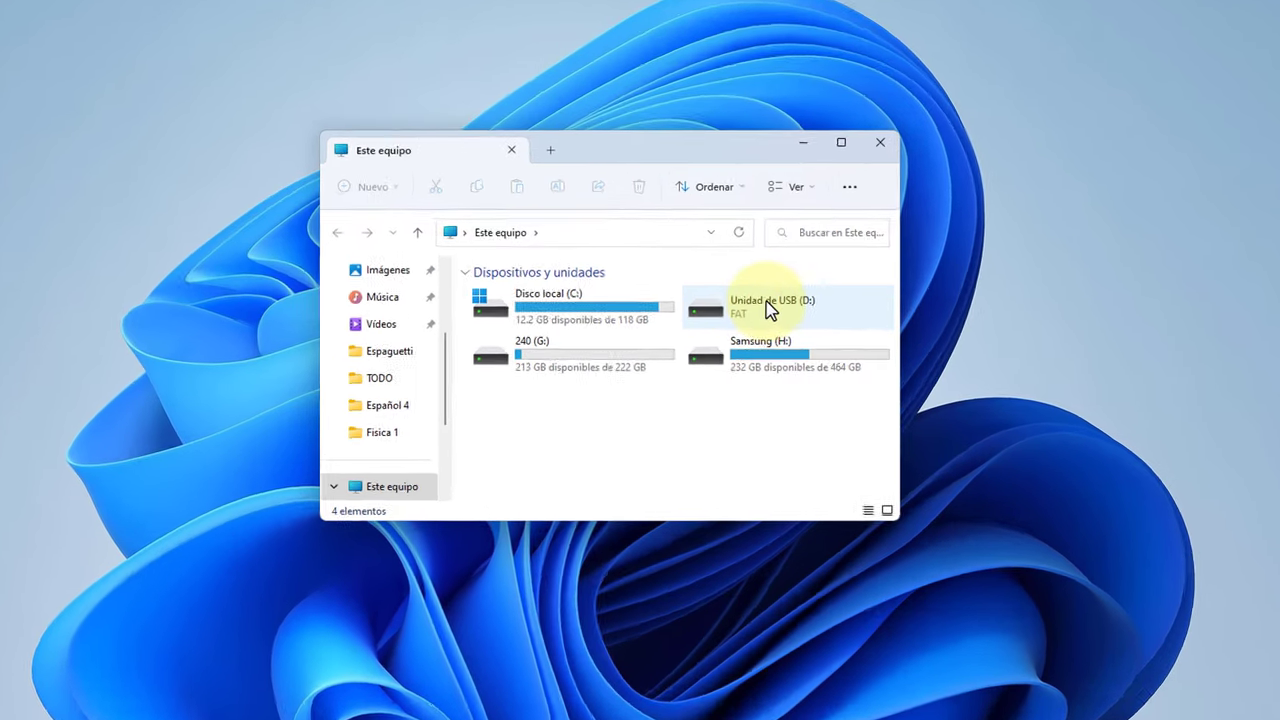
{"action": "right_click", "coordinate": [769, 306]}
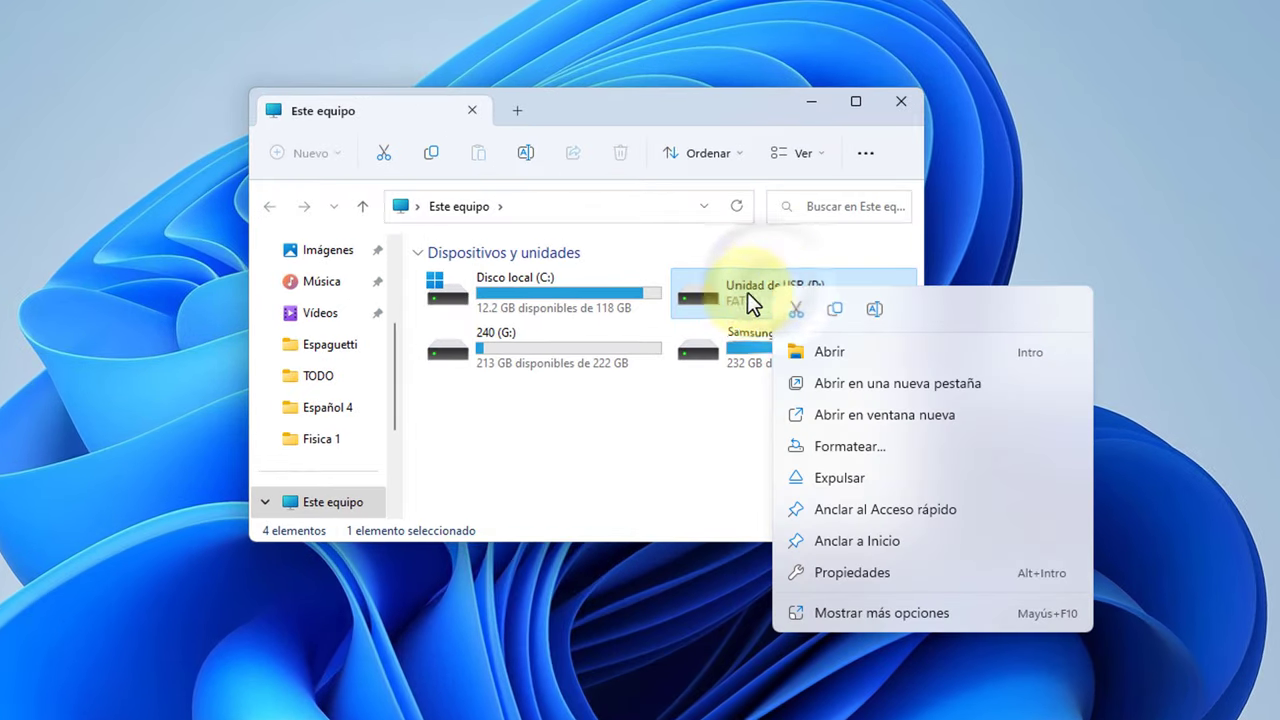
{"action": "left_click", "coordinate": [889, 576]}
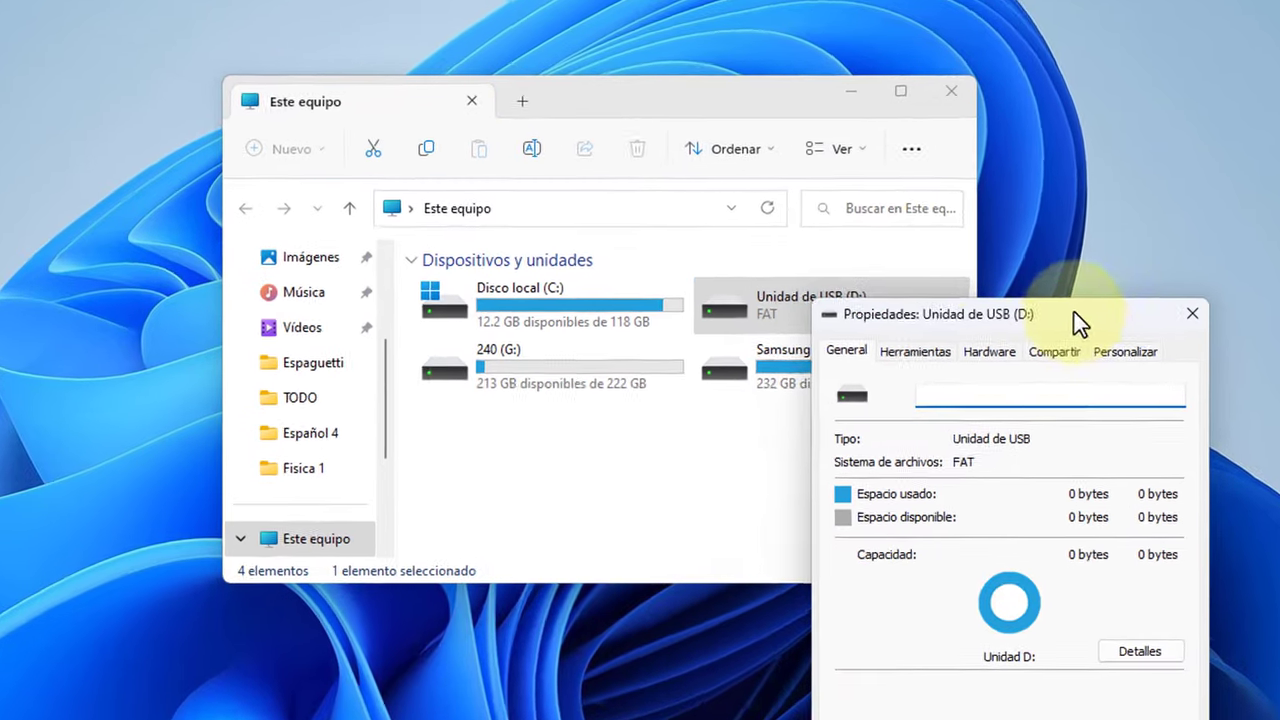
{"action": "left_click_drag", "start_coordinate": [1010, 302], "coordinate": [675, 101]}
{"action": "left_click", "coordinate": [979, 86]}
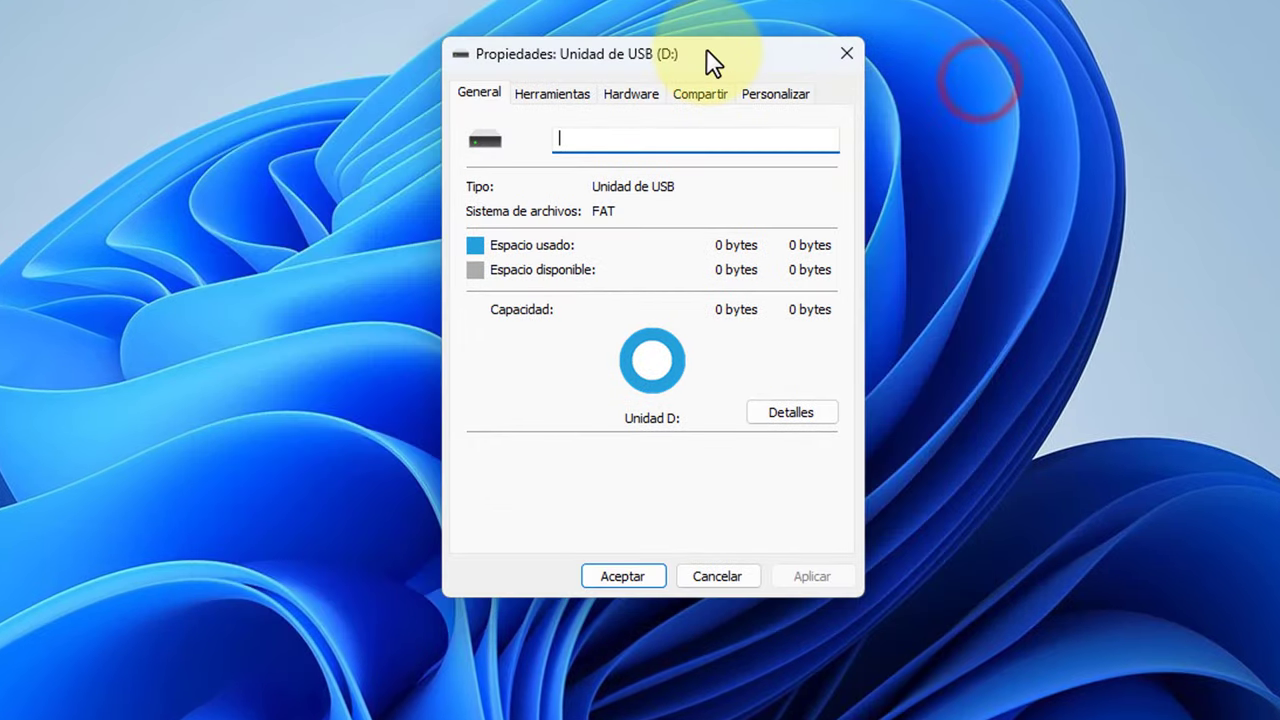
{"action": "left_click_drag", "start_coordinate": [709, 57], "coordinate": [680, 29]}
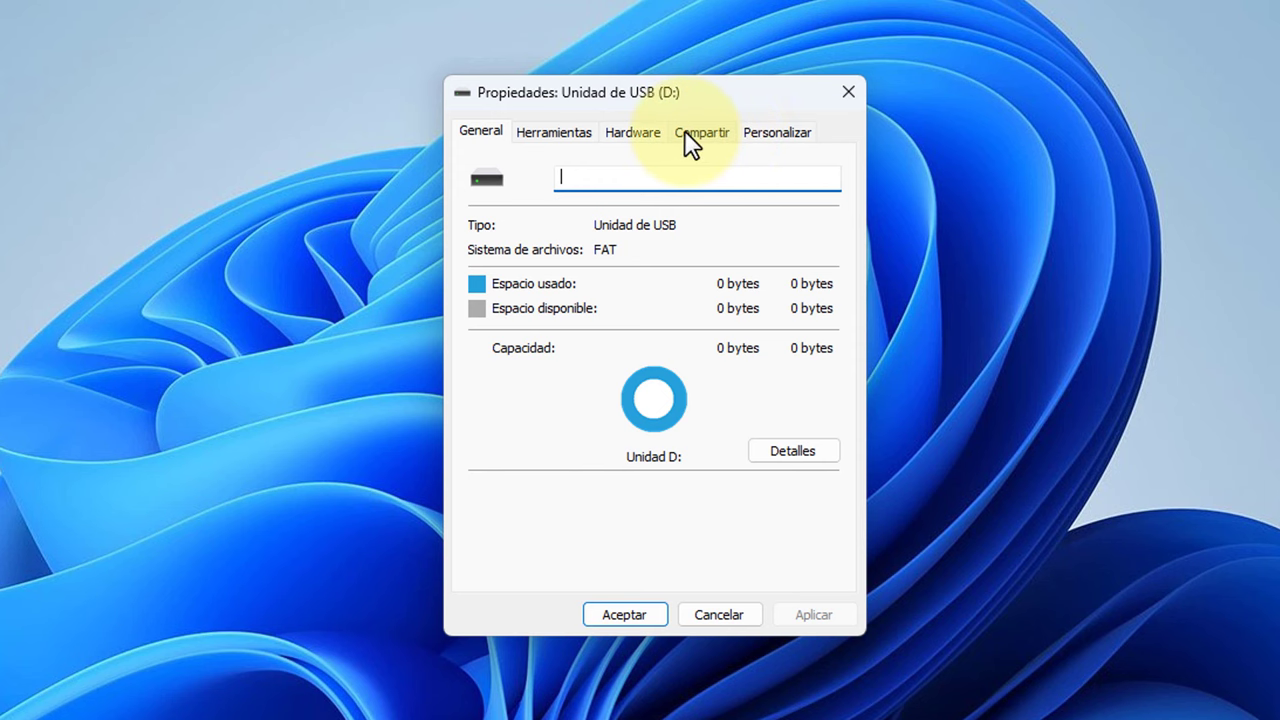
- Enable "Compartir esta carpeta" in the advanced sharing settings of the USB drive (D:)
{"action": "left_click", "coordinate": [703, 130]}
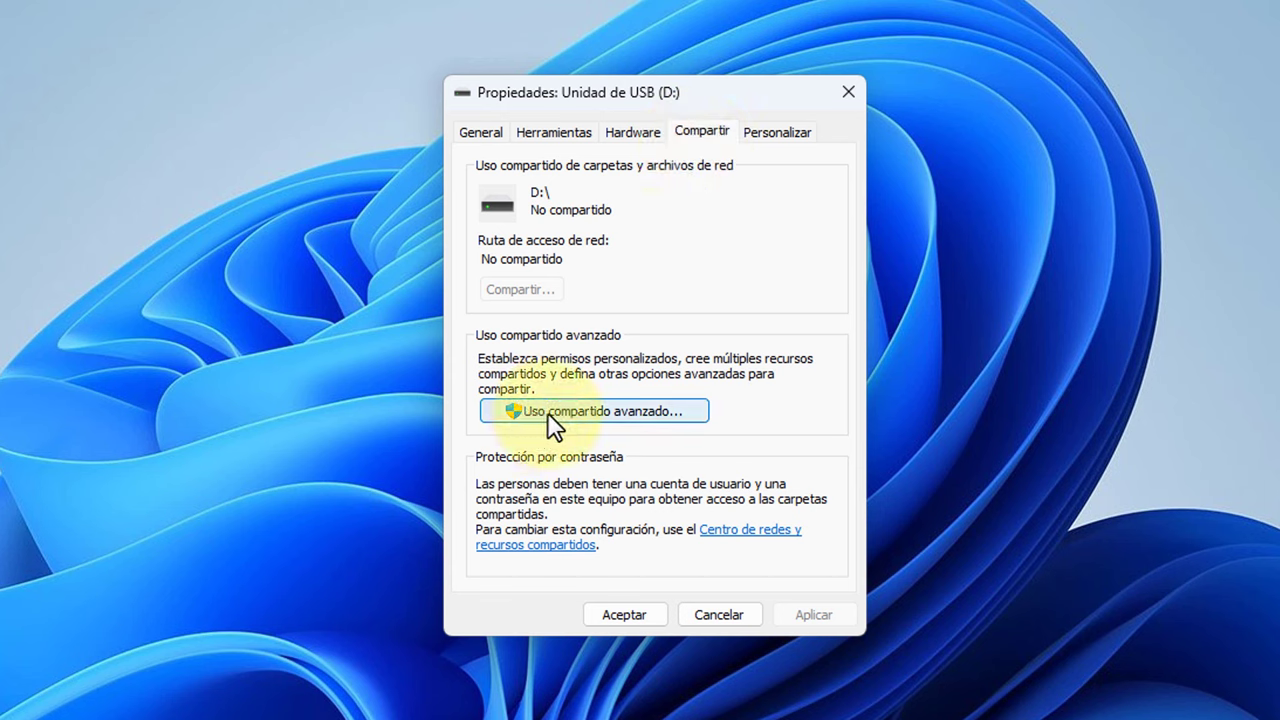
{"action": "left_click", "coordinate": [637, 412]}
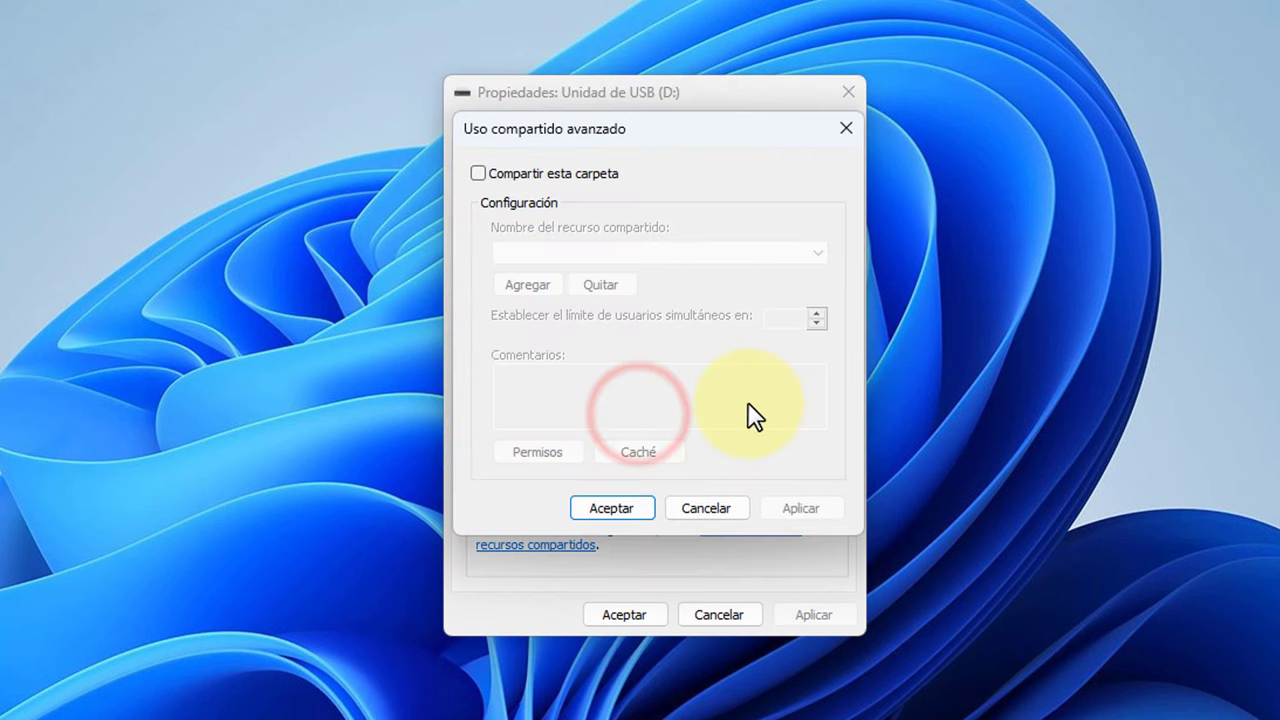
{"action": "left_click", "coordinate": [479, 173]}
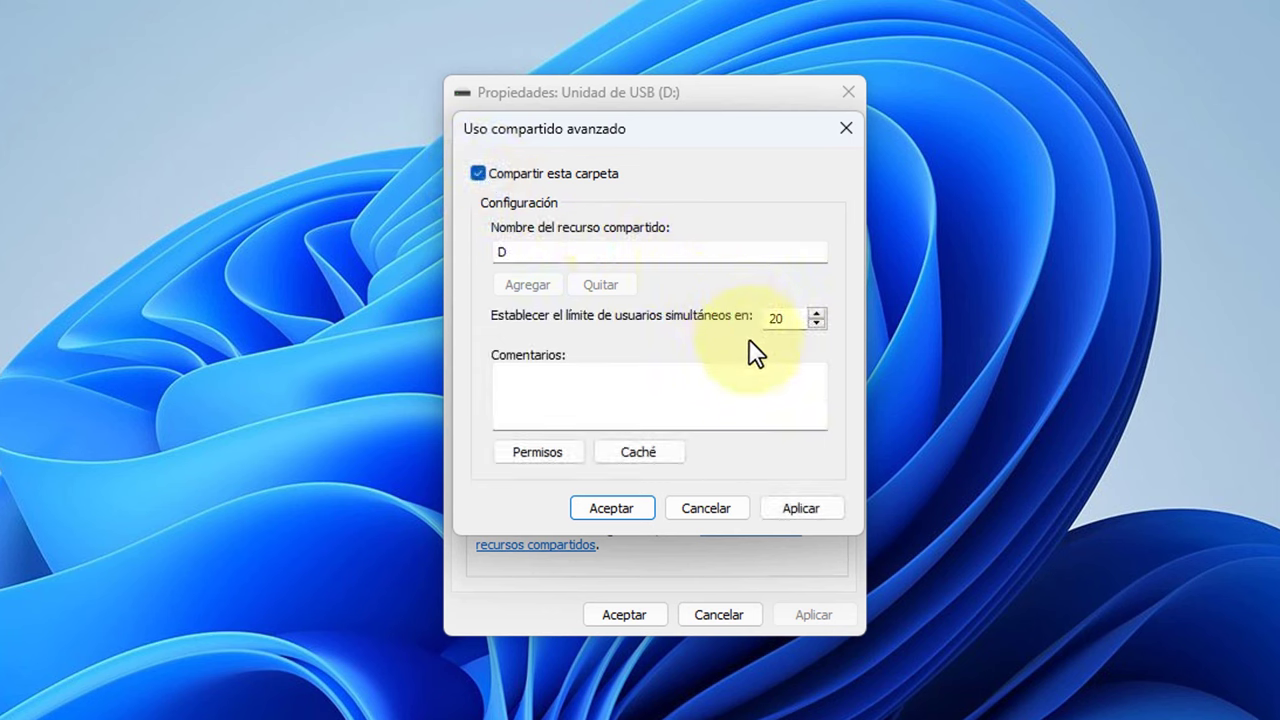
- Remove the allowed Leer permission of Todos from share D, apply the sharing settings and close the drive's properties
{"action": "left_click", "coordinate": [532, 452]}
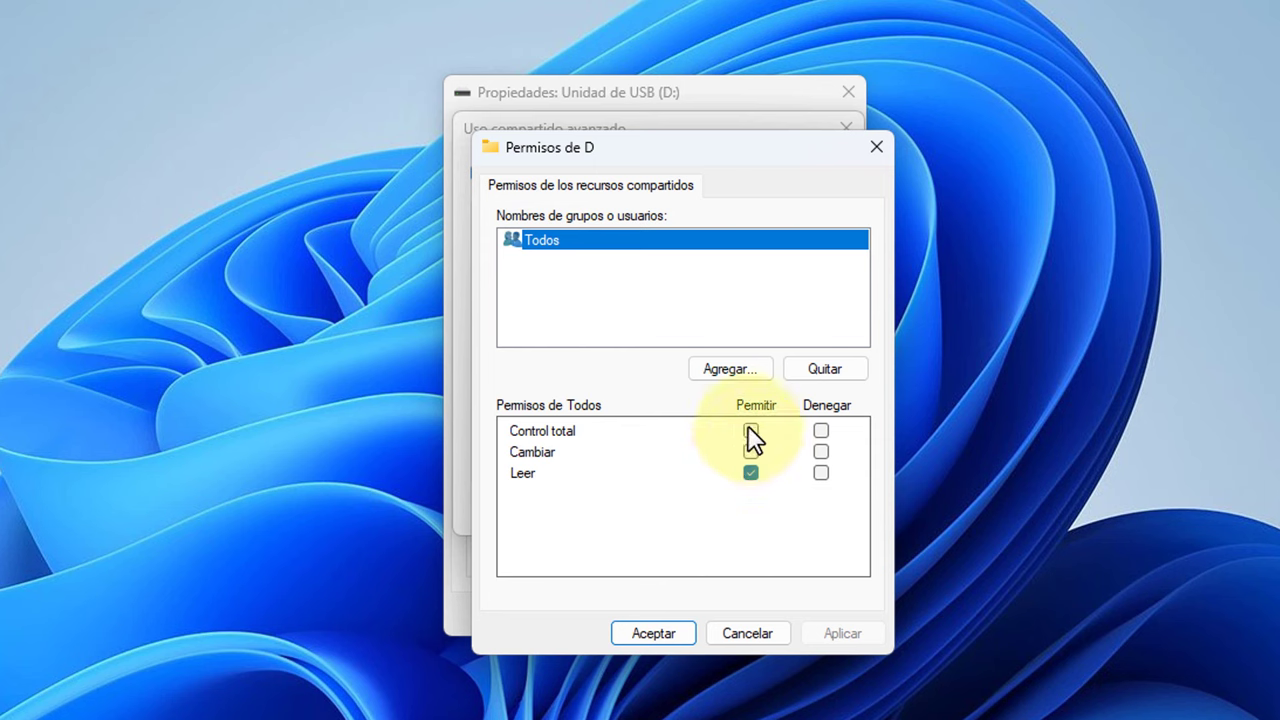
{"action": "left_click", "coordinate": [751, 471]}
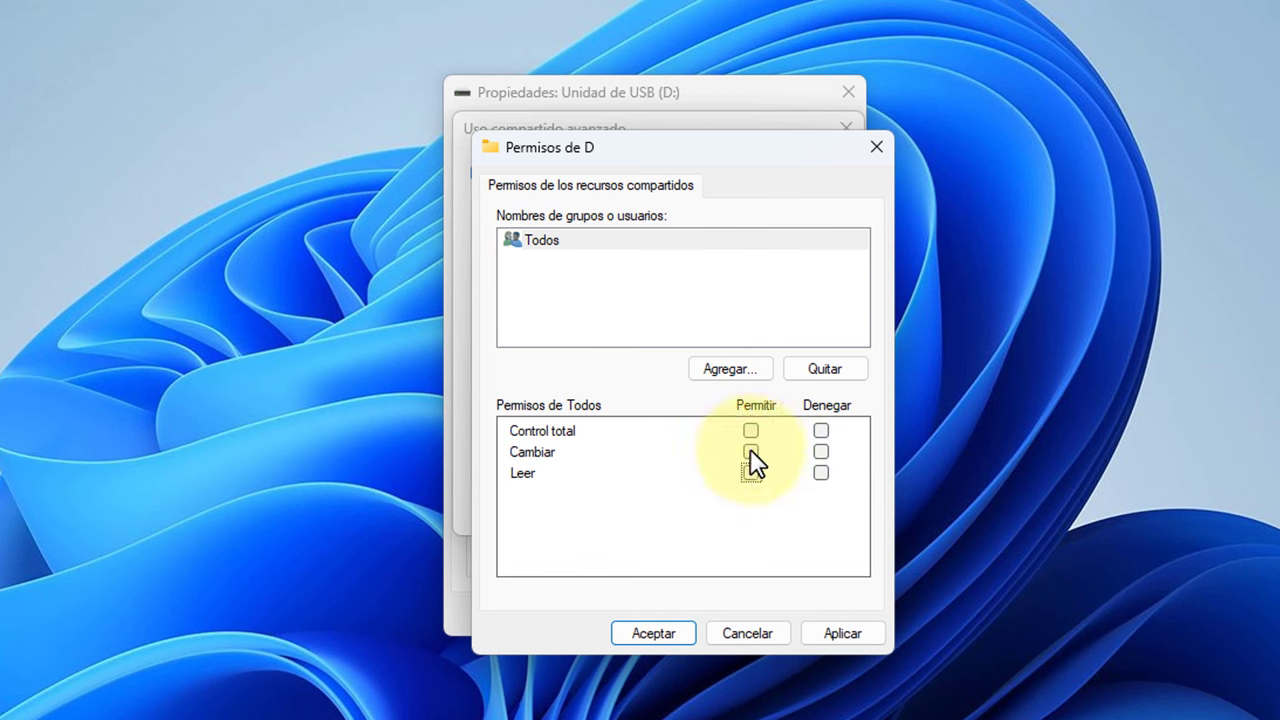
{"action": "left_click", "coordinate": [840, 630]}
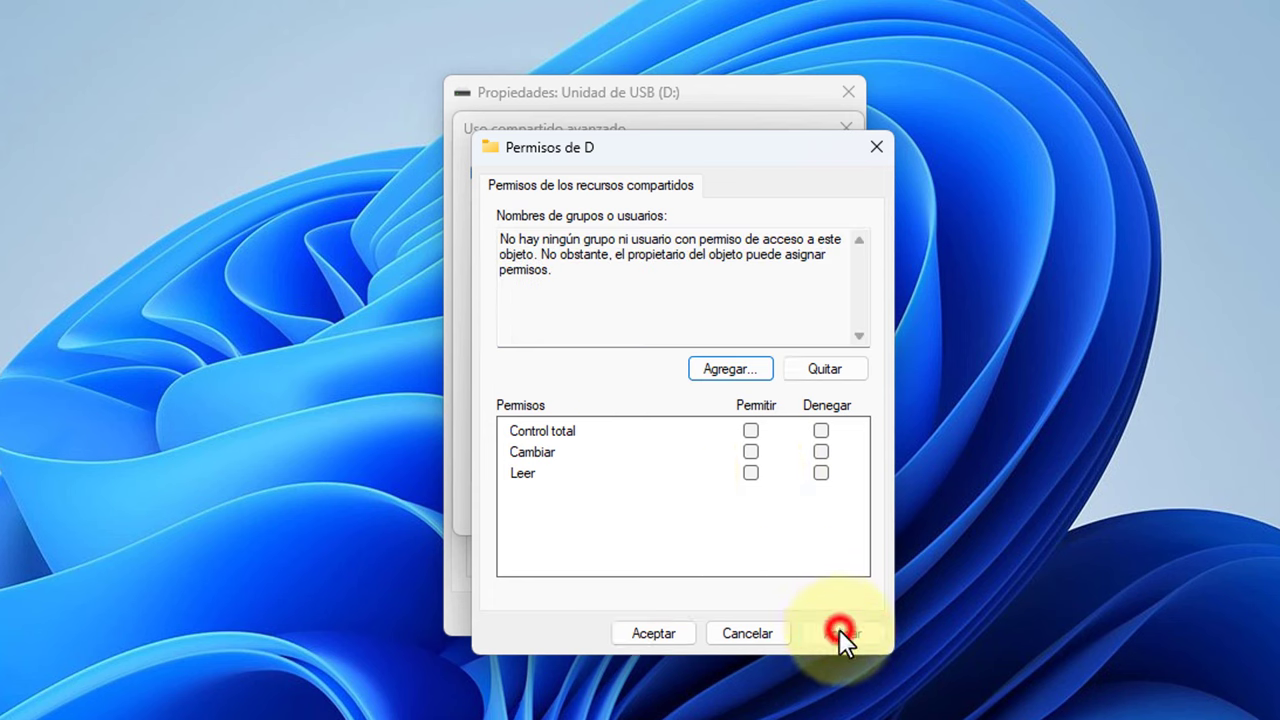
{"action": "left_click", "coordinate": [654, 634]}
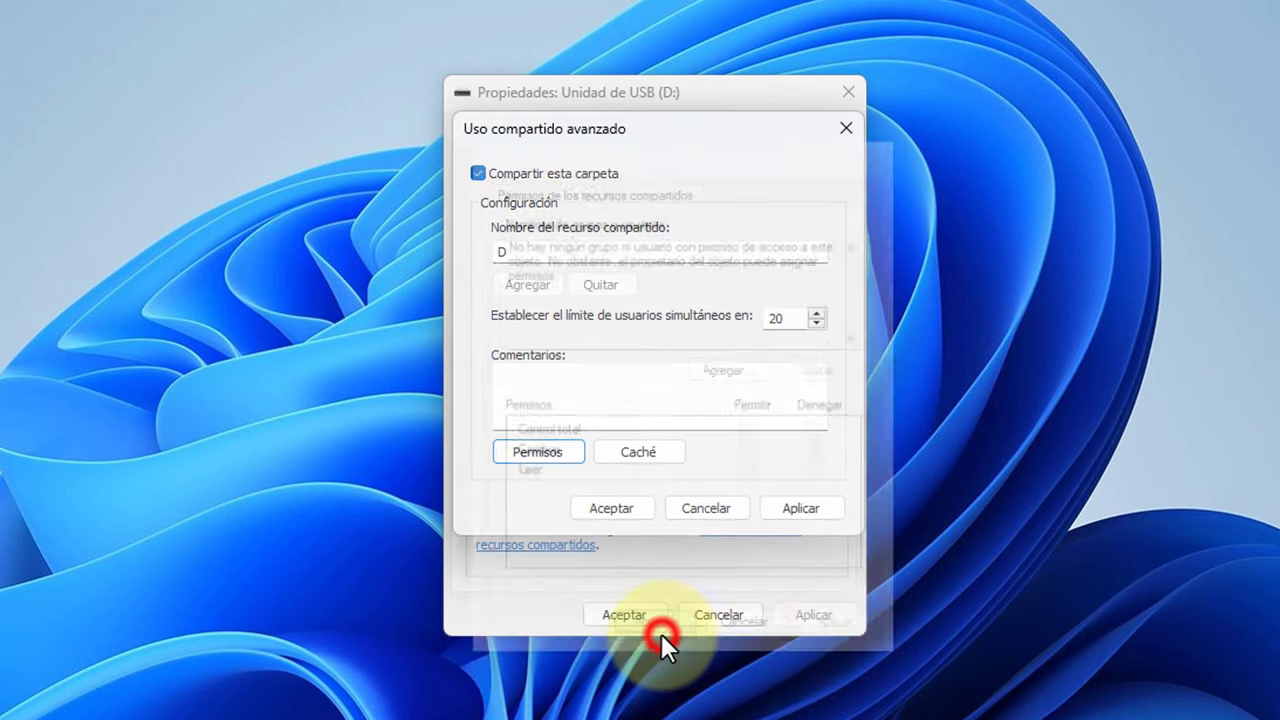
{"action": "left_click", "coordinate": [806, 508]}
{"action": "left_click", "coordinate": [610, 508]}
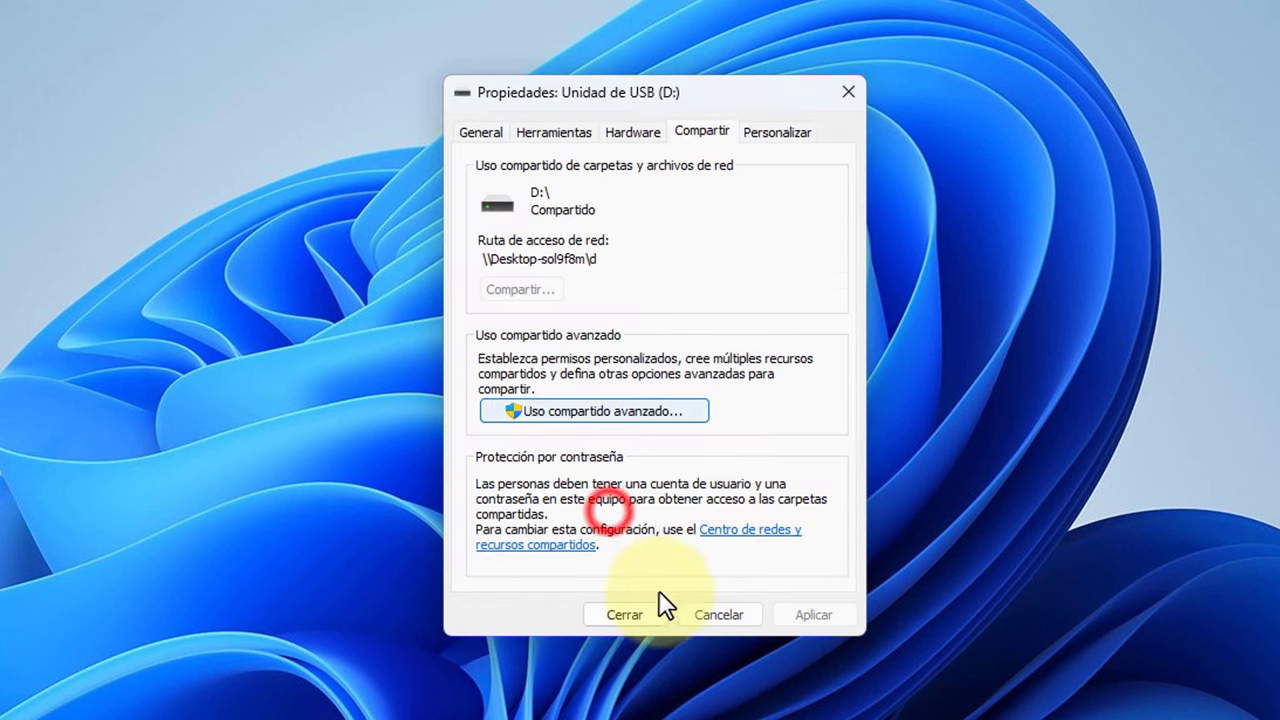
{"action": "left_click", "coordinate": [637, 612]}
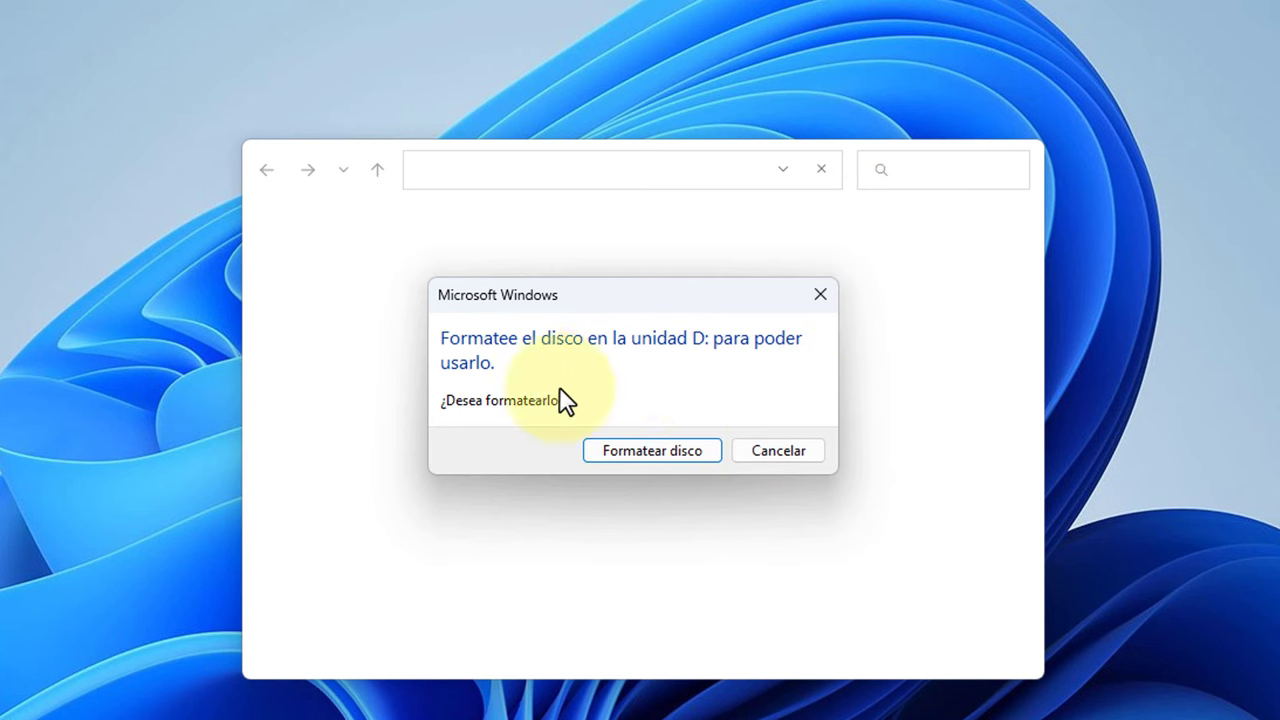
- Decline formatting drive D: and dismiss the unavailable-location message
{"action": "left_click", "coordinate": [818, 295]}
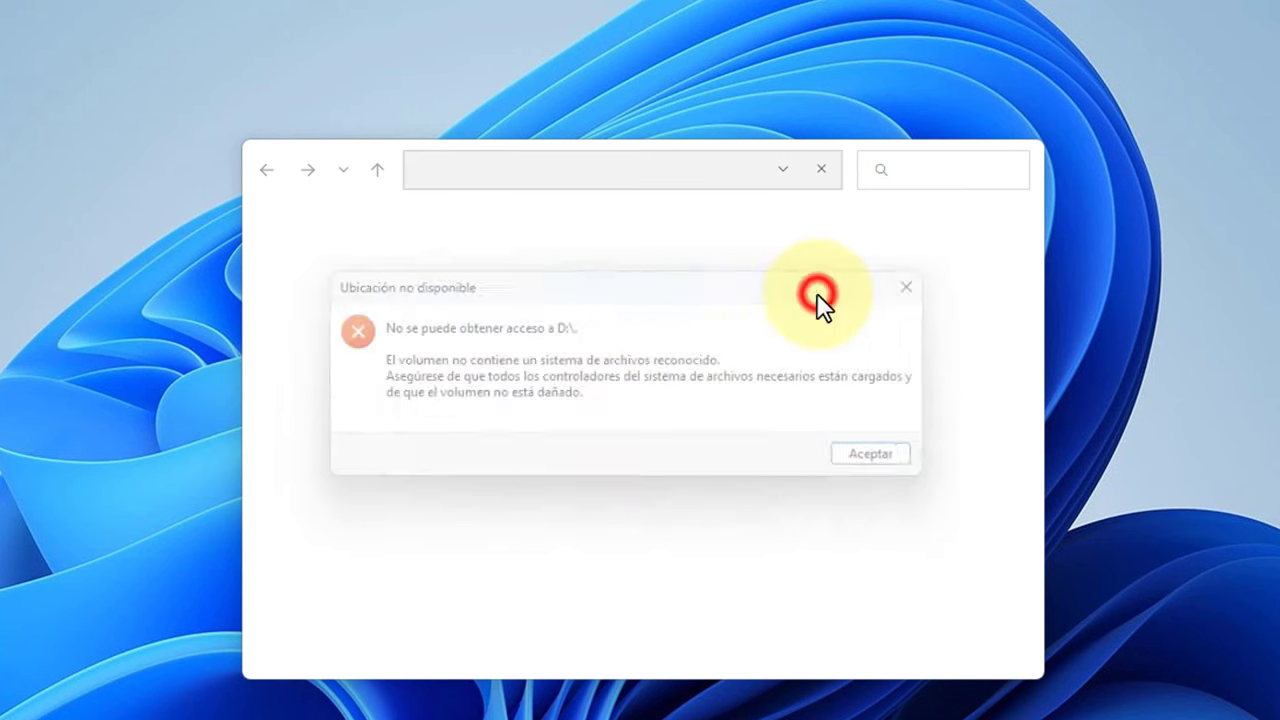
{"action": "left_click", "coordinate": [942, 280]}
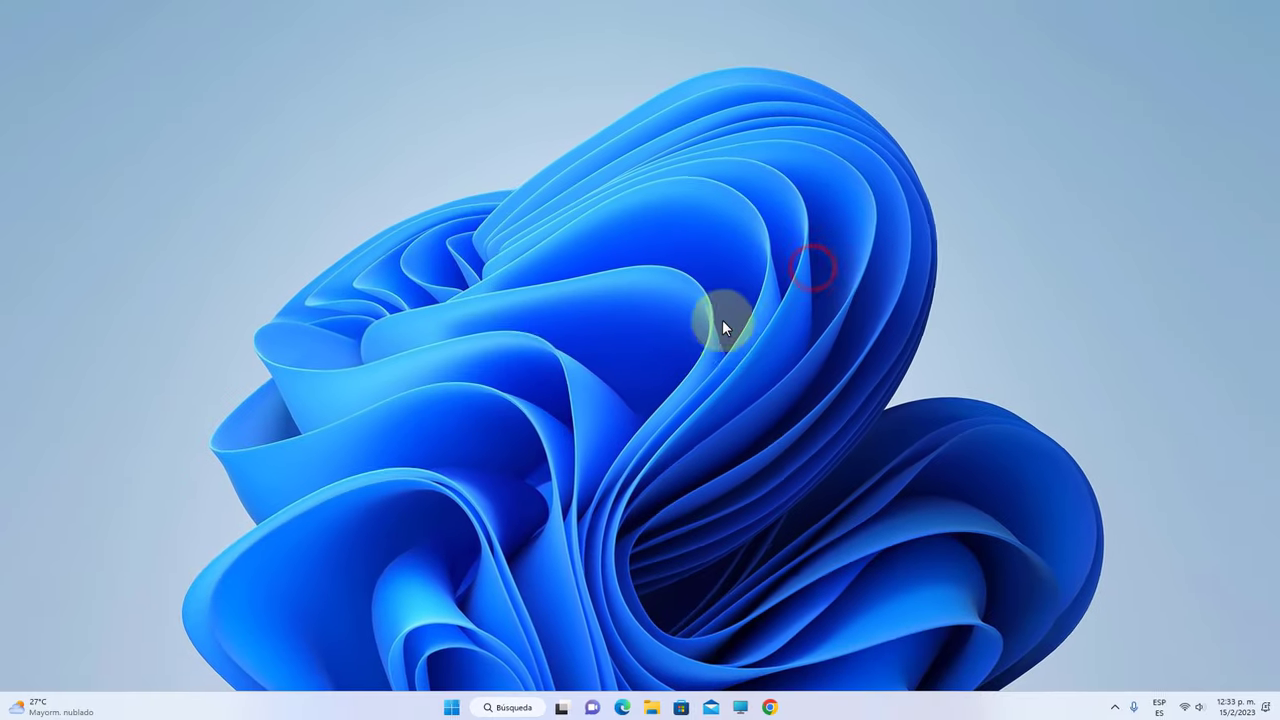
- Reopen the USB drive's (D:) properties from Este equipo and close the file window
{"action": "left_click", "coordinate": [740, 706]}
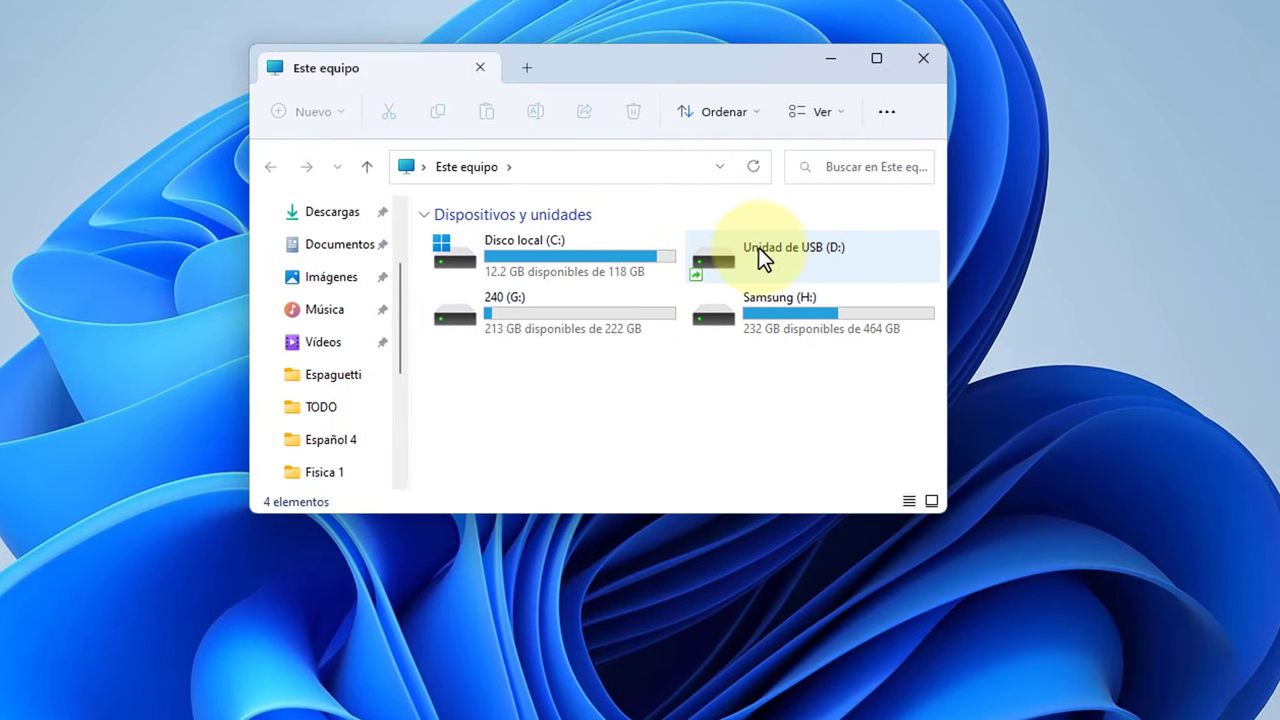
{"action": "right_click", "coordinate": [758, 247]}
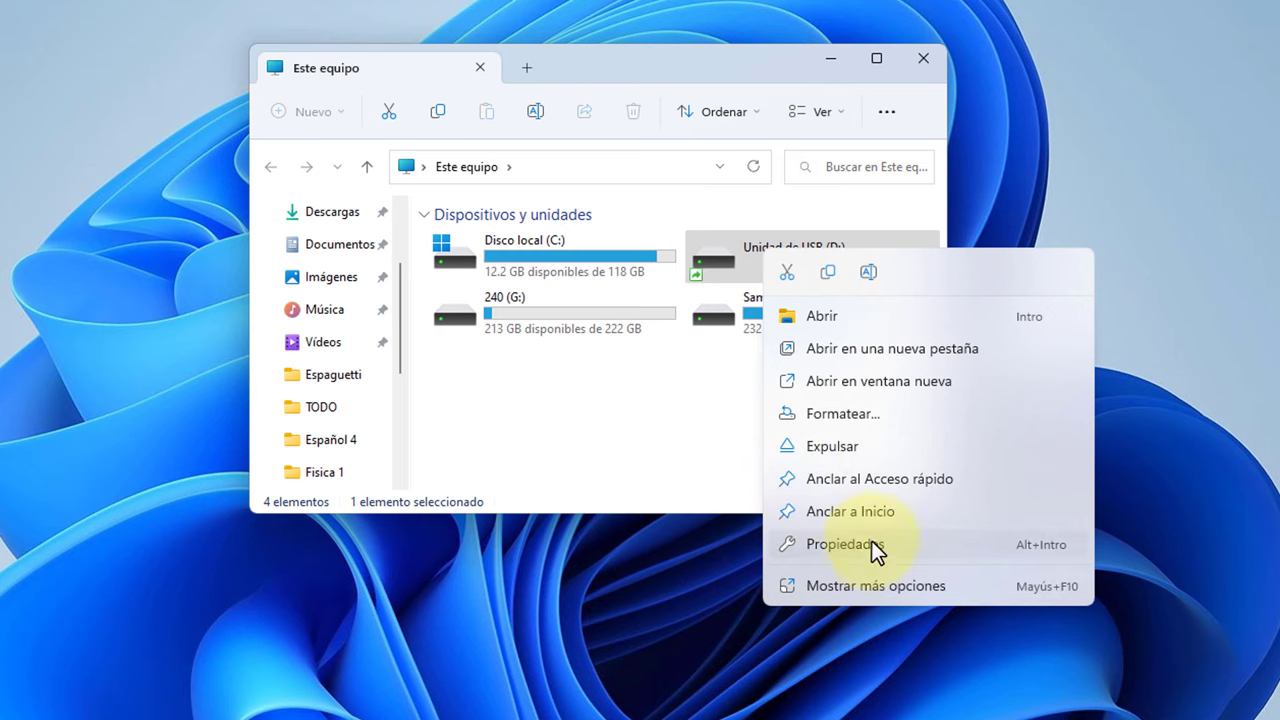
{"action": "left_click", "coordinate": [845, 544]}
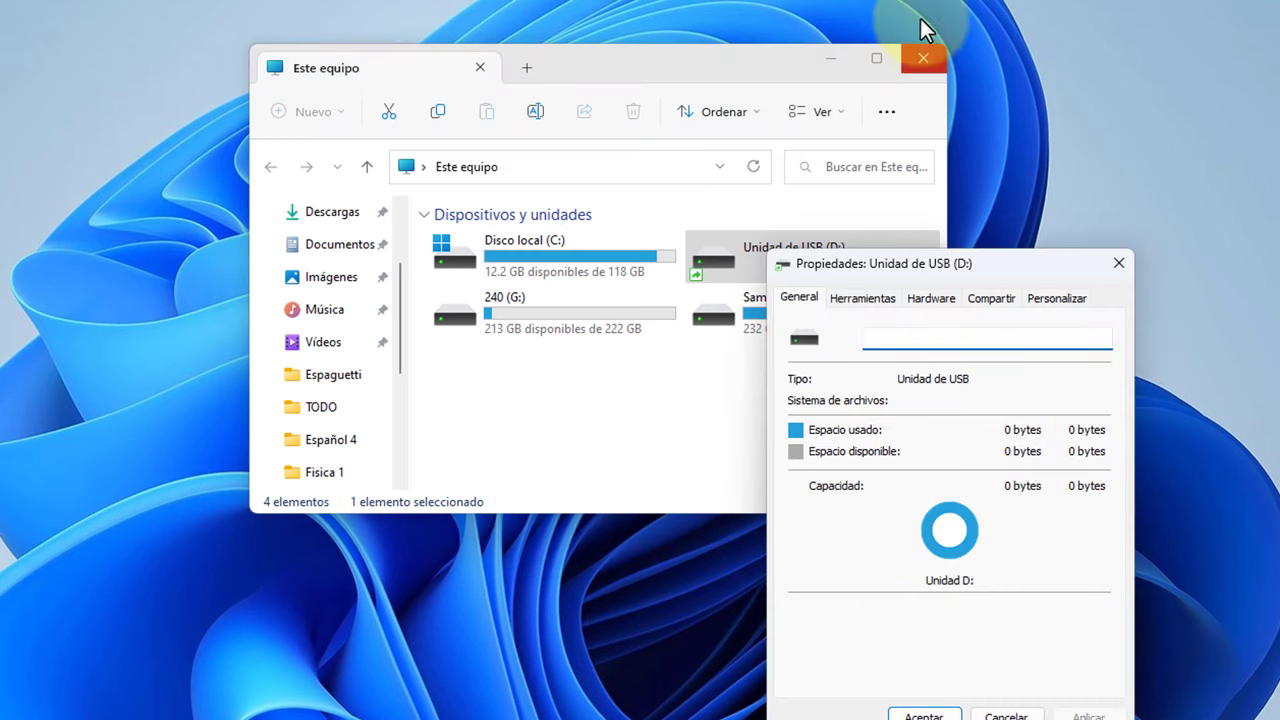
{"action": "left_click", "coordinate": [921, 57]}
{"action": "left_click_drag", "start_coordinate": [998, 264], "coordinate": [720, 14]}
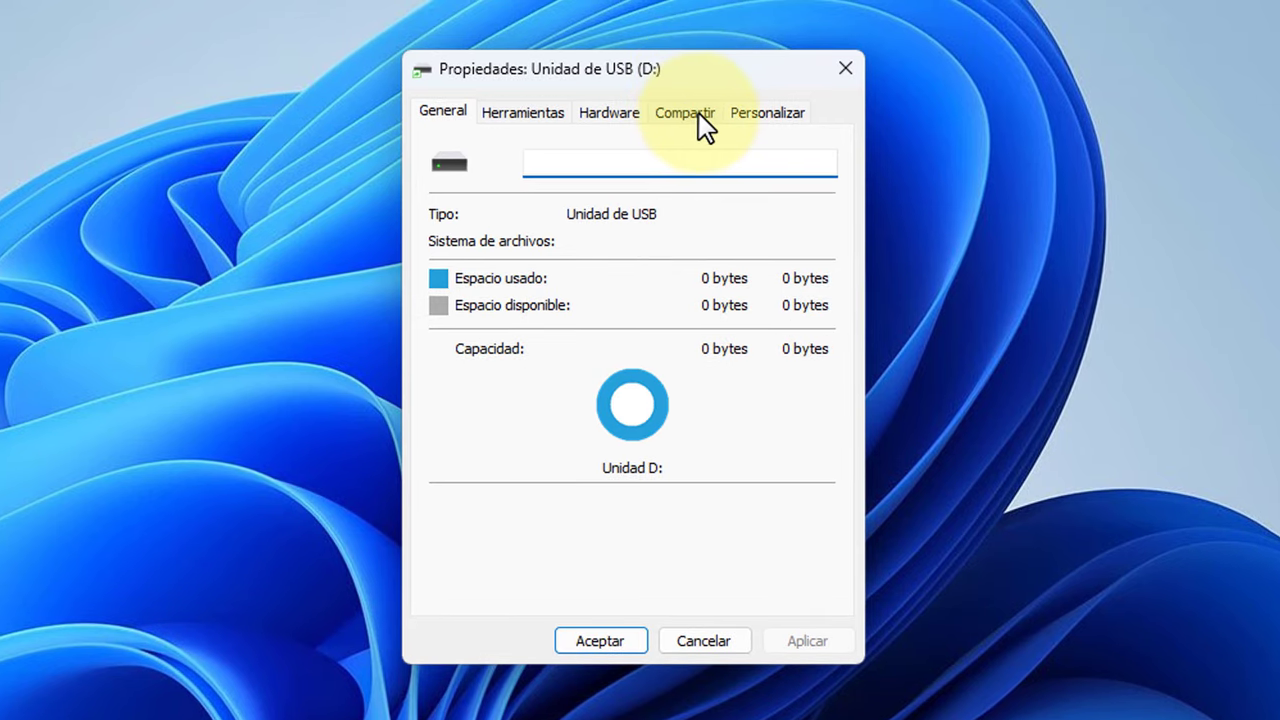
- Turn off "Compartir esta carpeta" in the drive's advanced sharing settings, apply the change and close the properties
{"action": "left_click", "coordinate": [691, 114]}
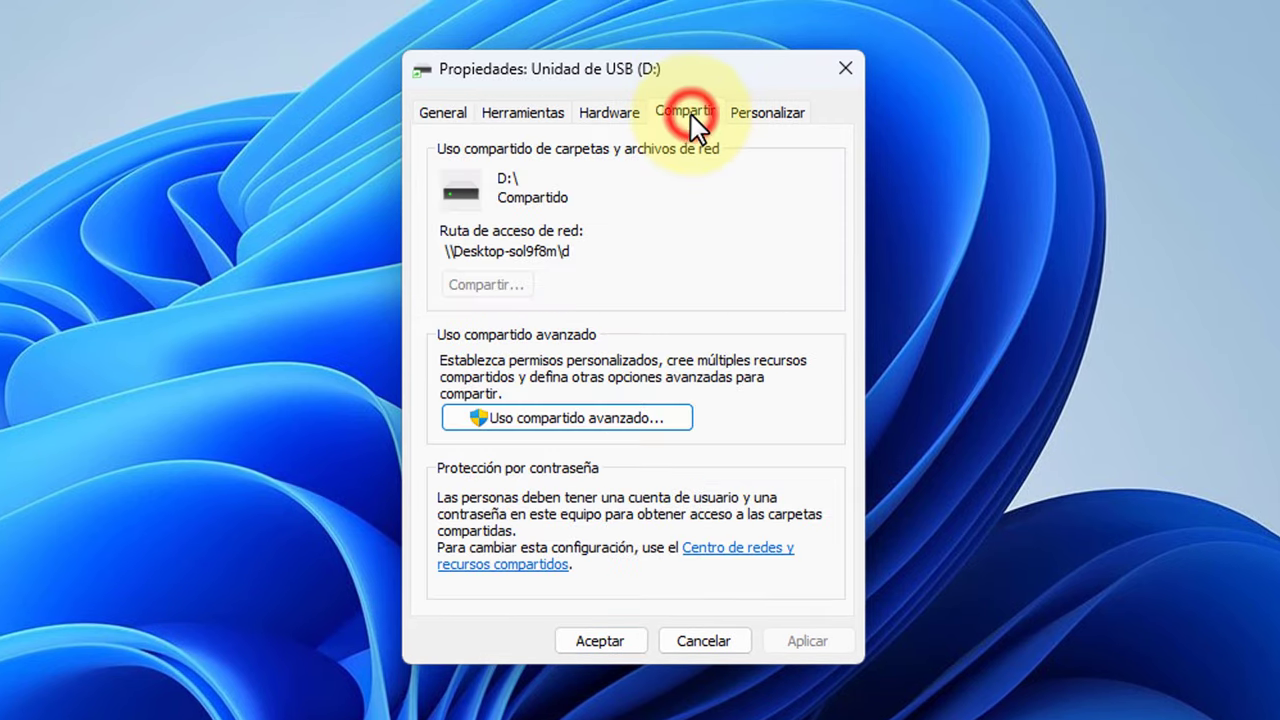
{"action": "left_click", "coordinate": [610, 418]}
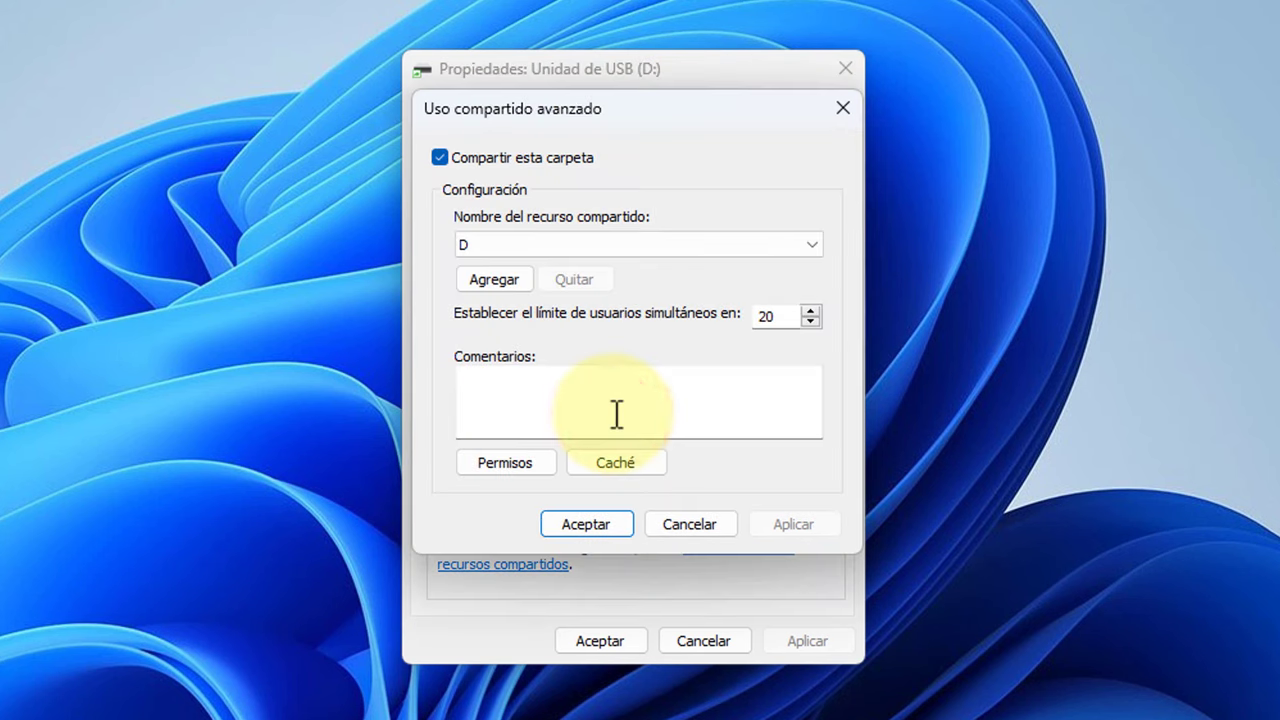
{"action": "left_click", "coordinate": [440, 157]}
{"action": "left_click", "coordinate": [798, 527]}
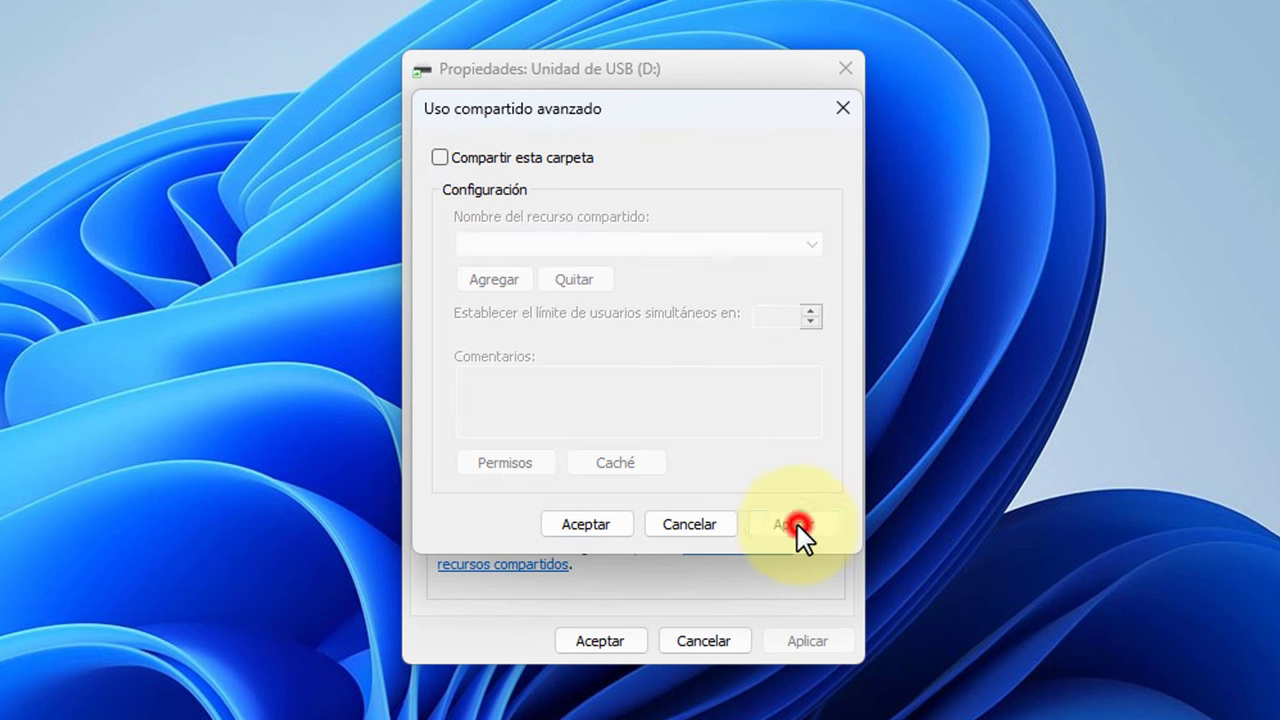
{"action": "left_click", "coordinate": [592, 528]}
{"action": "left_click", "coordinate": [600, 640]}
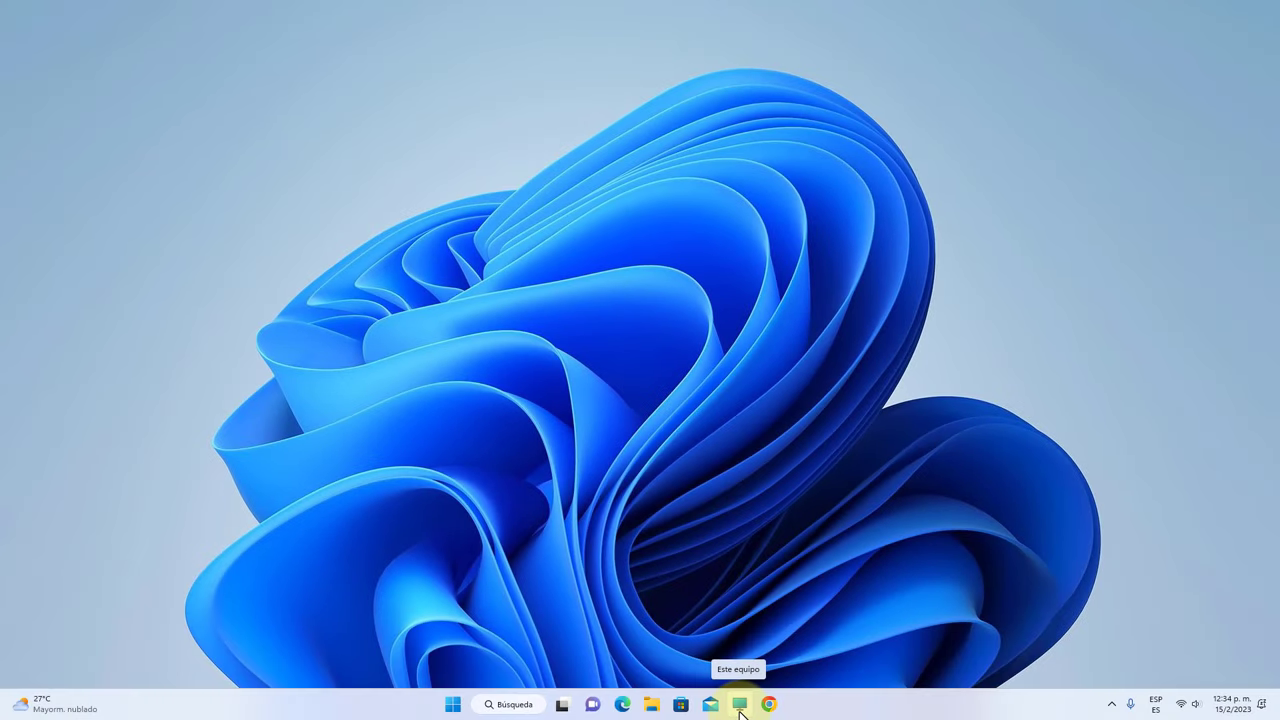
- Bring up the properties of the USB drive (D:) from Este equipo, reposition them and close the file window
{"action": "left_click", "coordinate": [740, 708]}
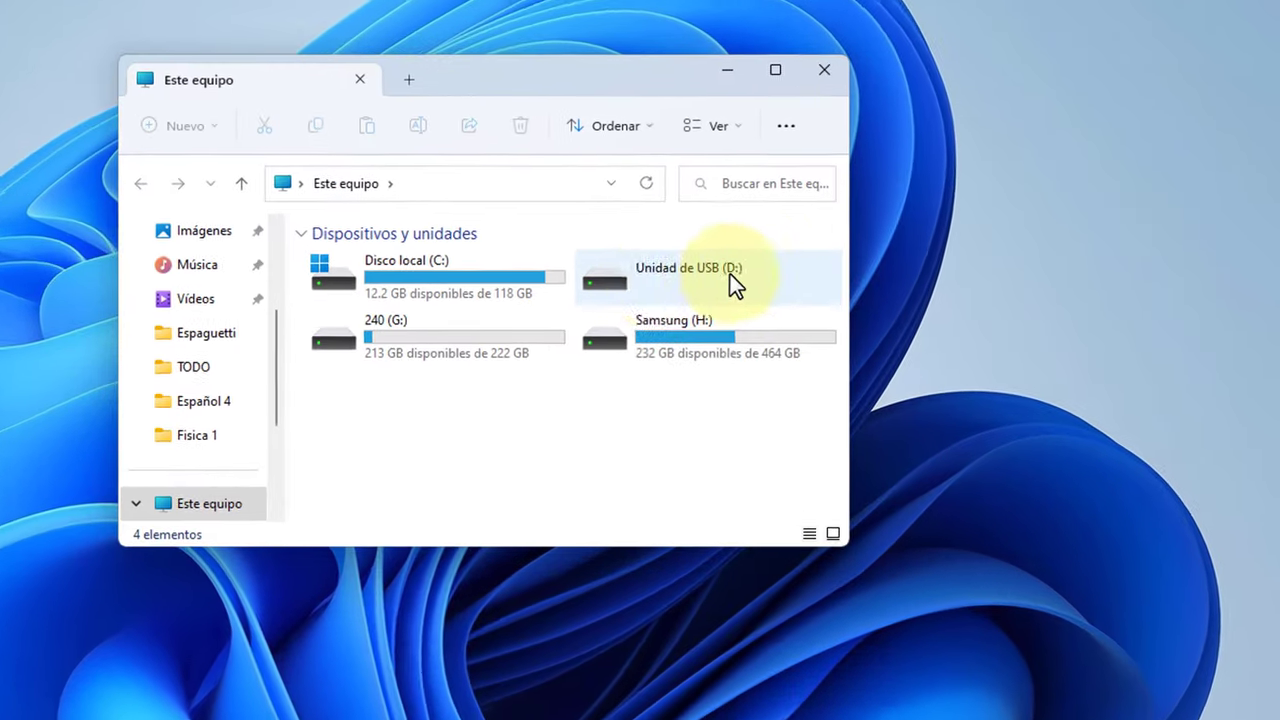
{"action": "right_click", "coordinate": [657, 279]}
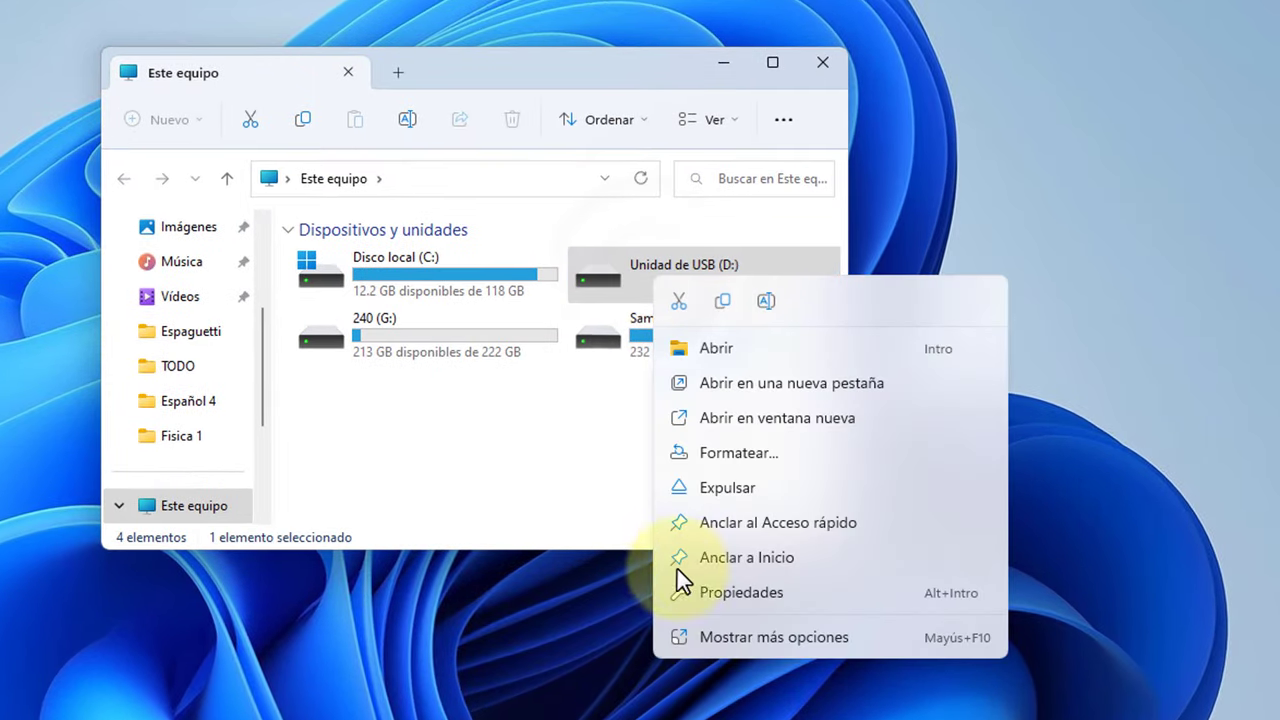
{"action": "left_click", "coordinate": [741, 592]}
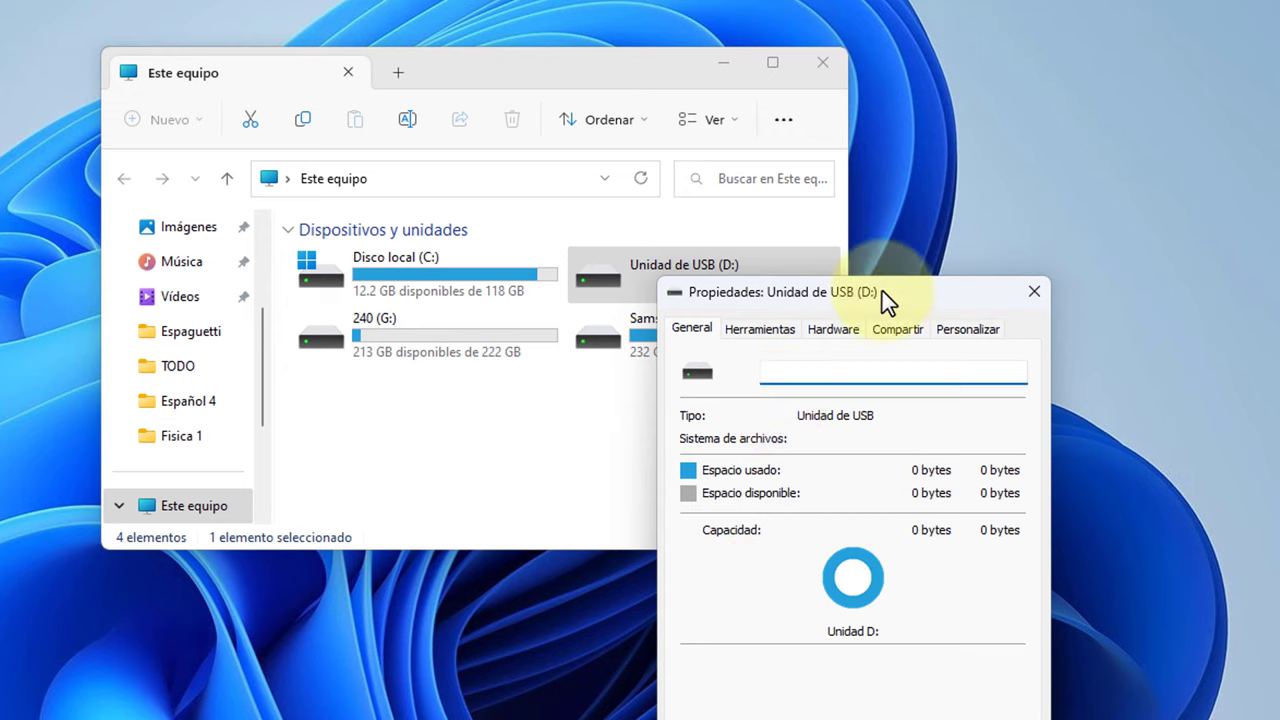
{"action": "left_click_drag", "start_coordinate": [882, 291], "coordinate": [522, 83]}
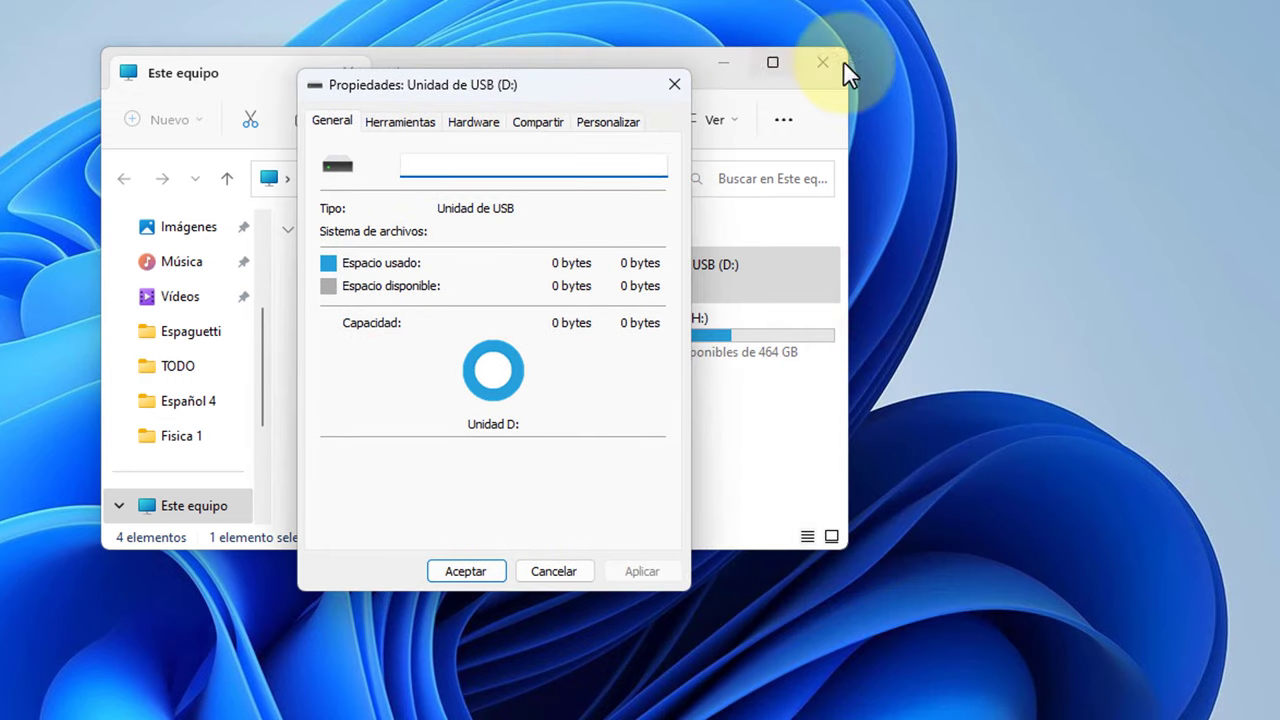
{"action": "left_click_drag", "start_coordinate": [553, 89], "coordinate": [546, 61]}
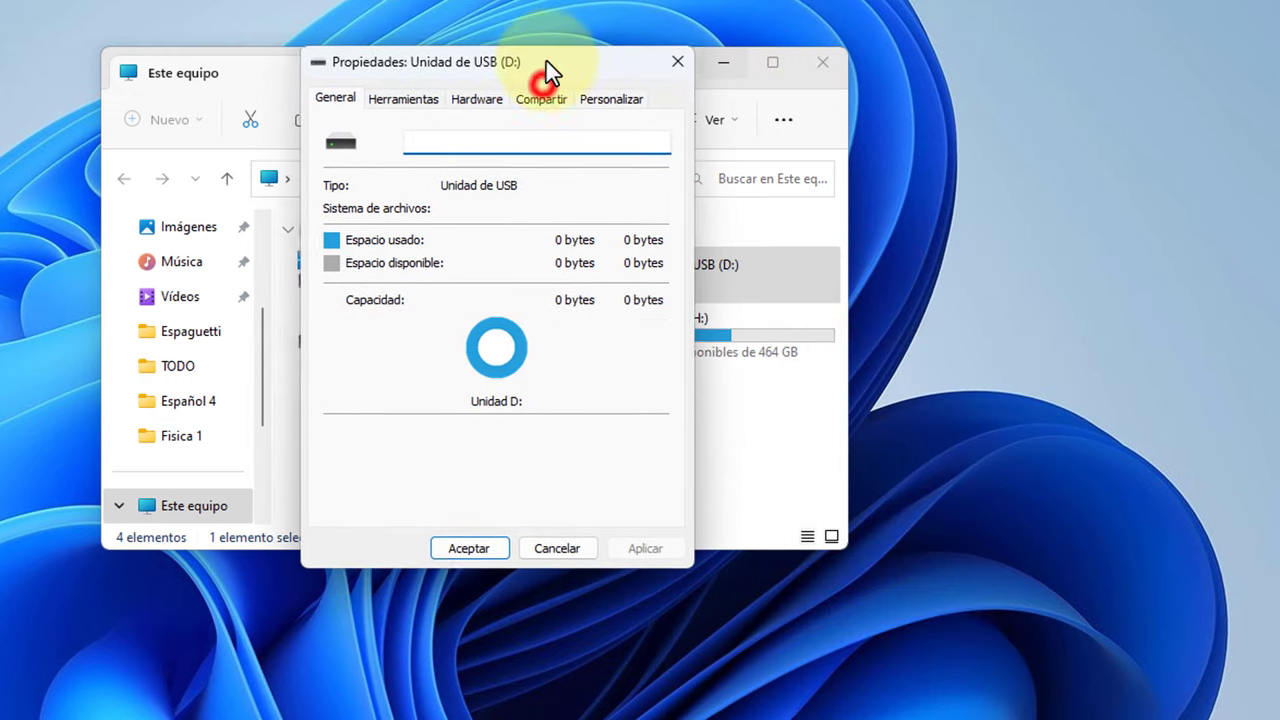
{"action": "left_click", "coordinate": [824, 66]}
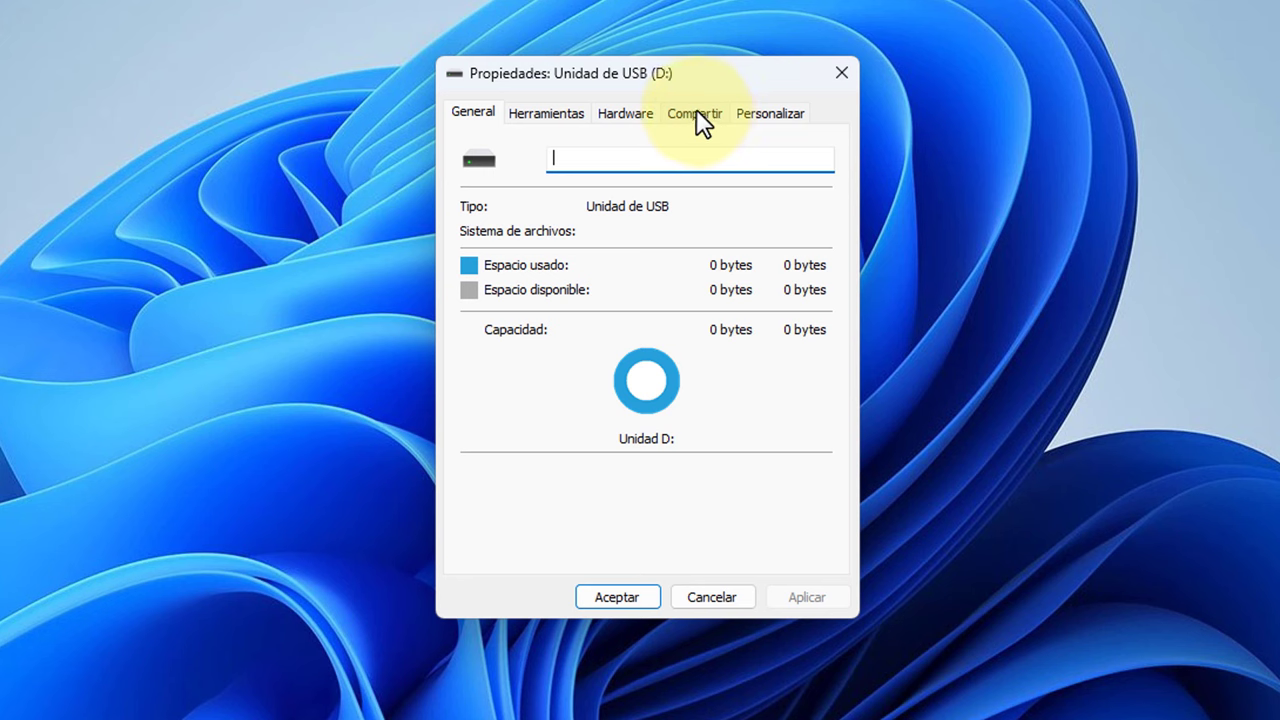
- Turn on "Compartir esta carpeta" in the USB drive's advanced sharing settings
{"action": "left_click", "coordinate": [689, 111]}
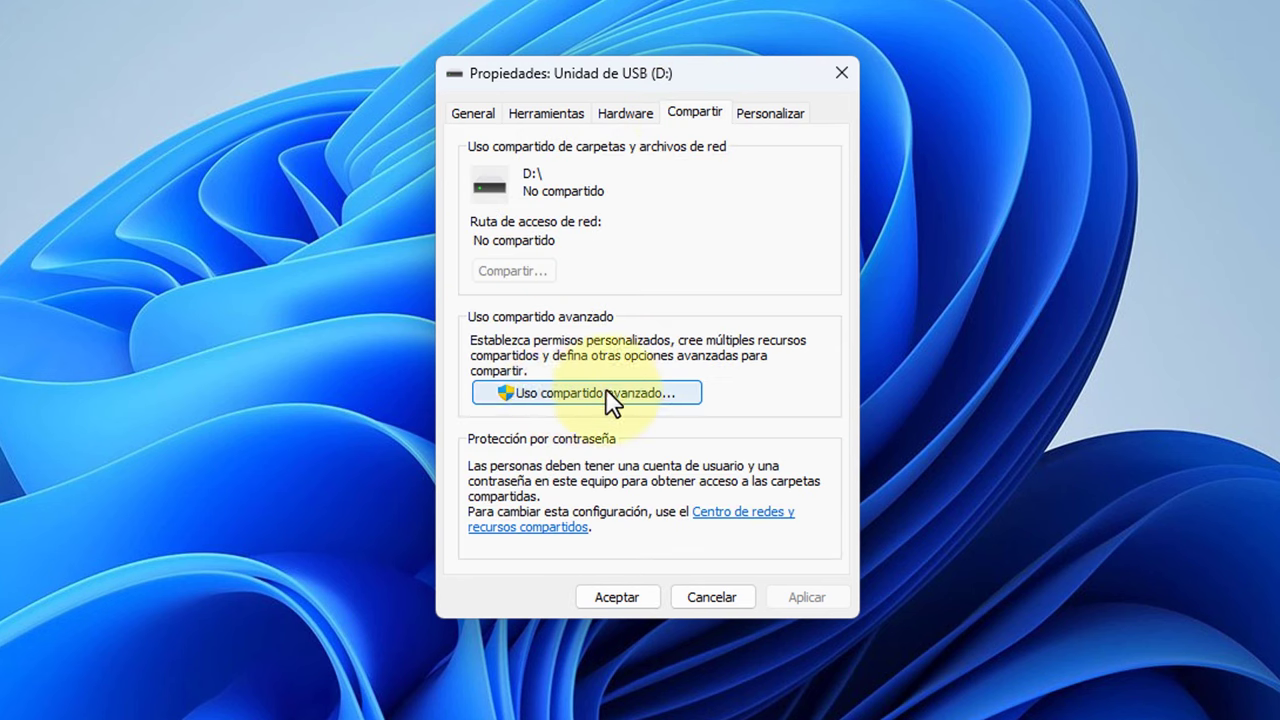
{"action": "left_click", "coordinate": [615, 392]}
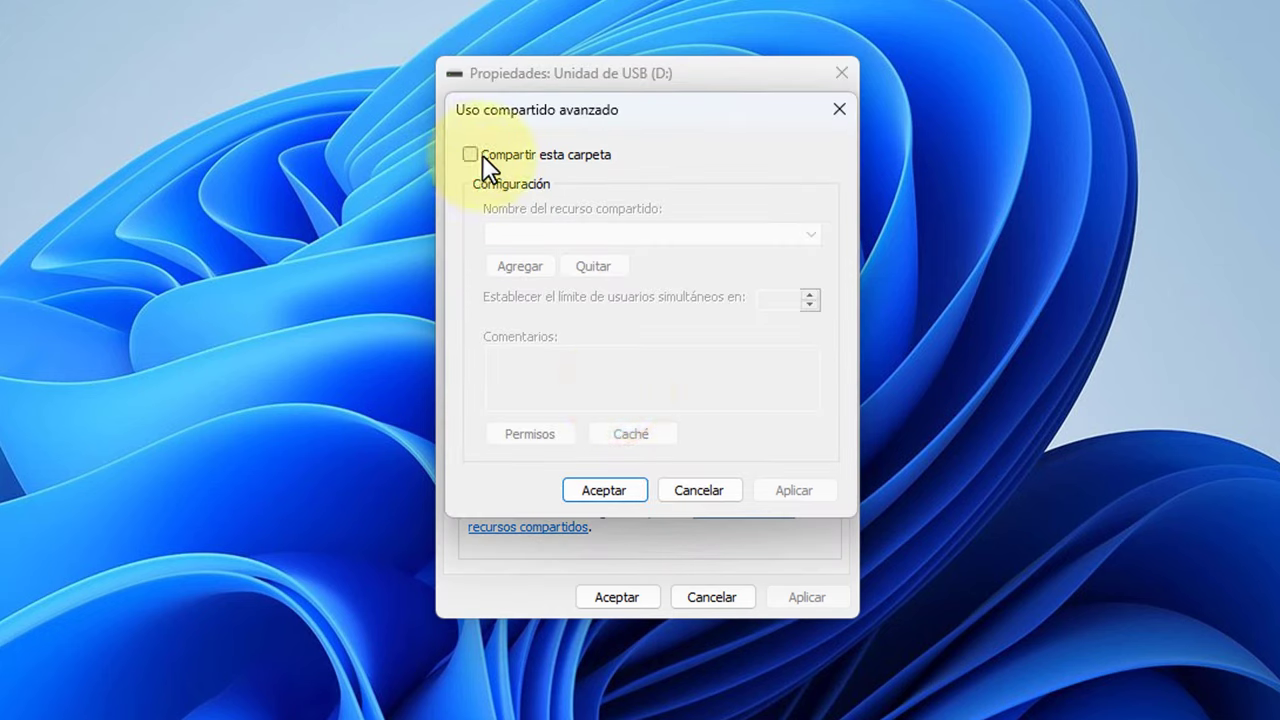
{"action": "left_click", "coordinate": [470, 155]}
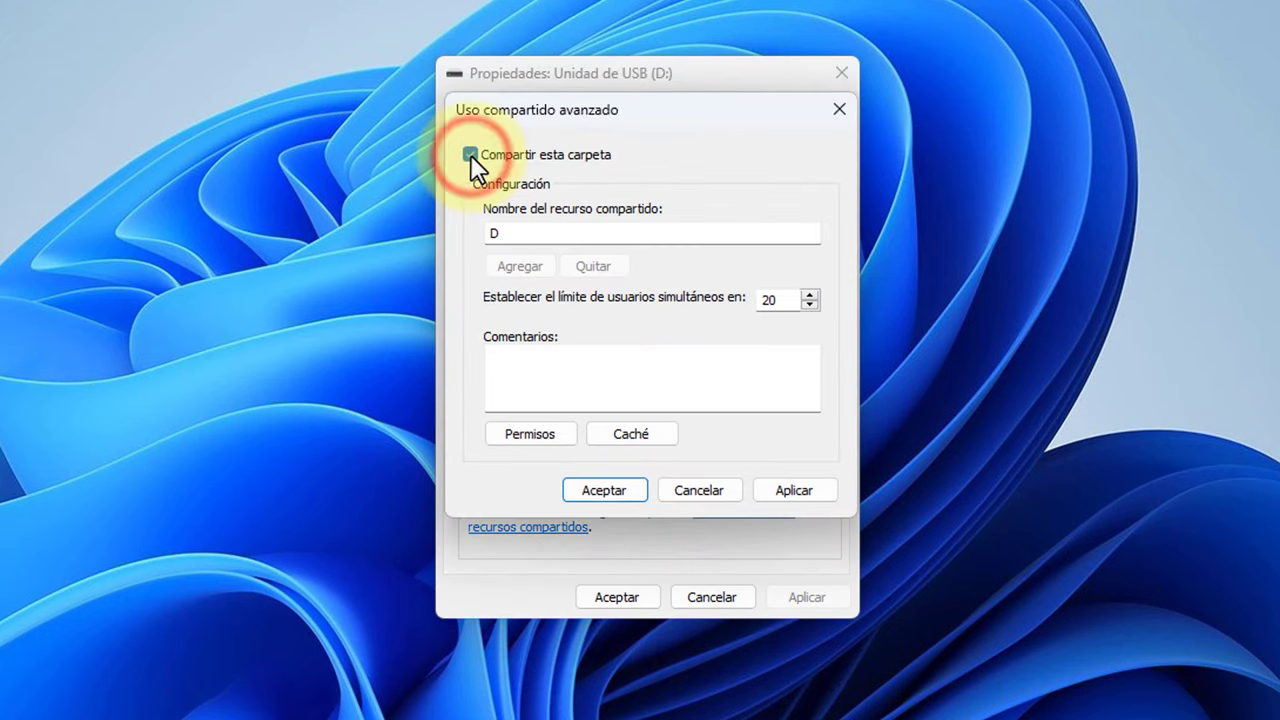
- Allow Todos the Cambiar and Control total permissions on share D, then apply and accept them
{"action": "left_click", "coordinate": [527, 433]}
{"action": "left_click", "coordinate": [743, 433]}
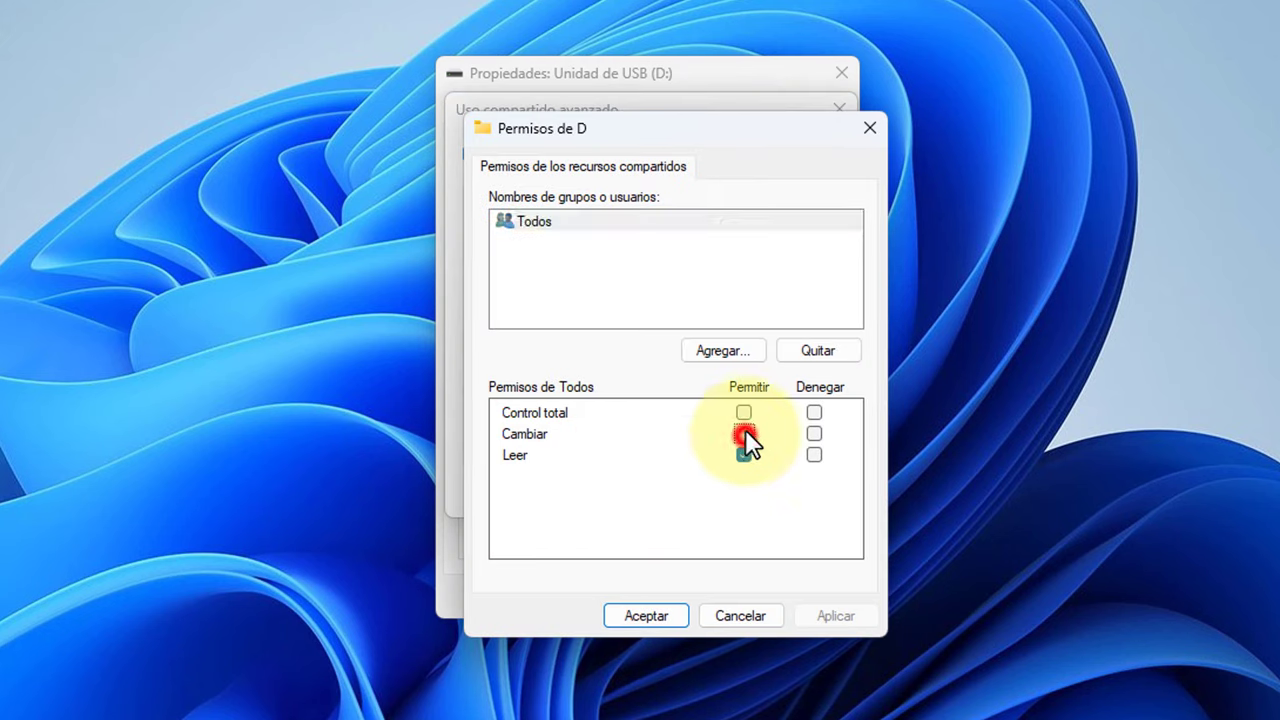
{"action": "left_click", "coordinate": [743, 412]}
{"action": "left_click", "coordinate": [835, 616]}
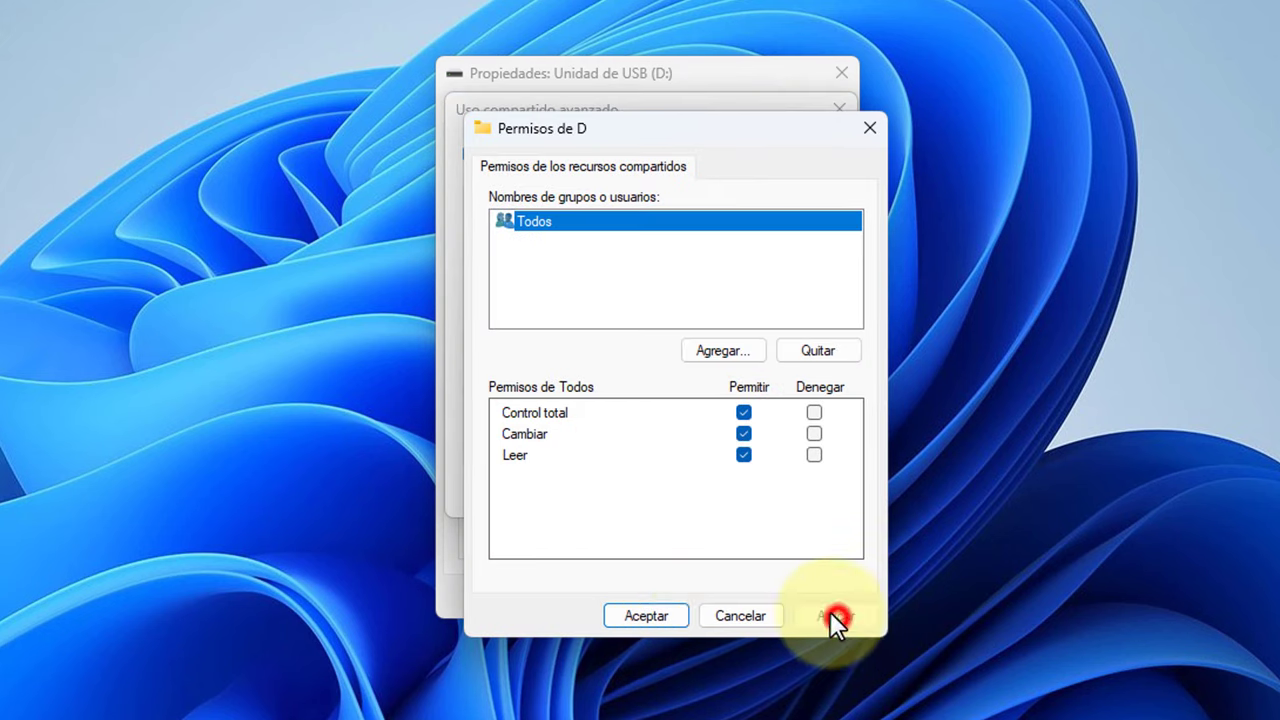
{"action": "left_click", "coordinate": [650, 614]}
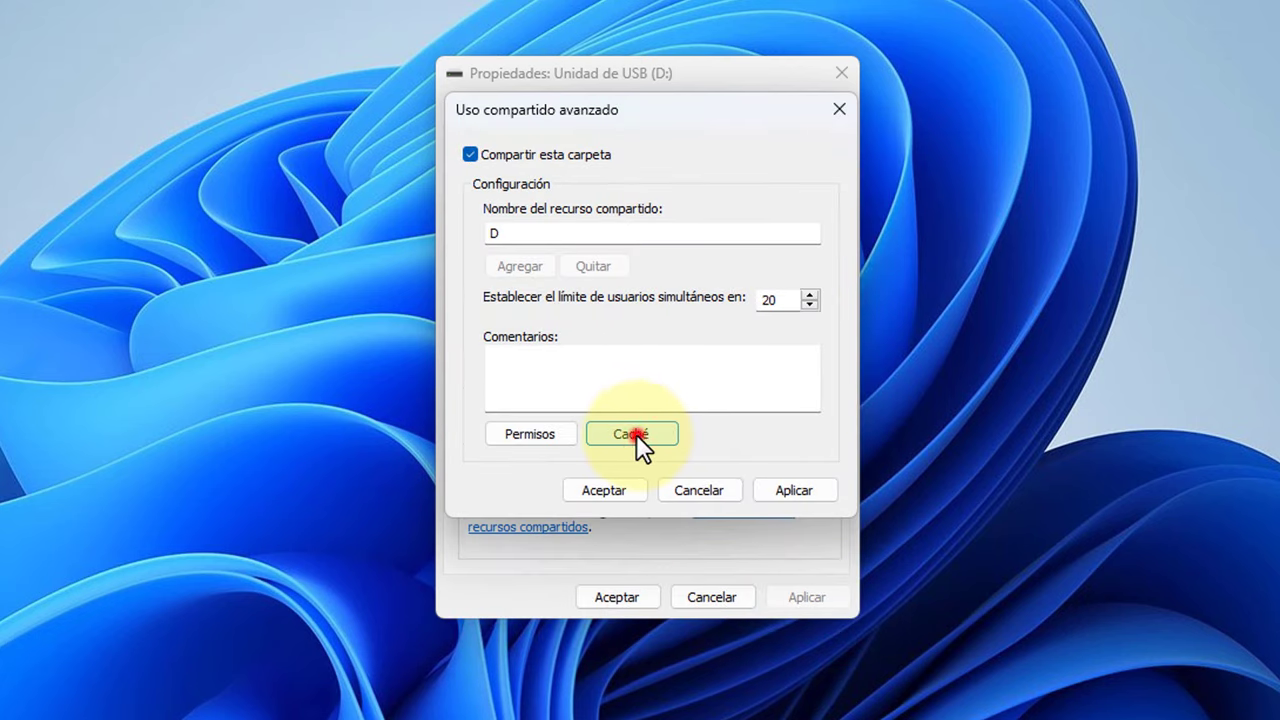
- Open the offline (Caché) settings of share D and turn off the computer's Wi-Fi
{"action": "left_click", "coordinate": [632, 434]}
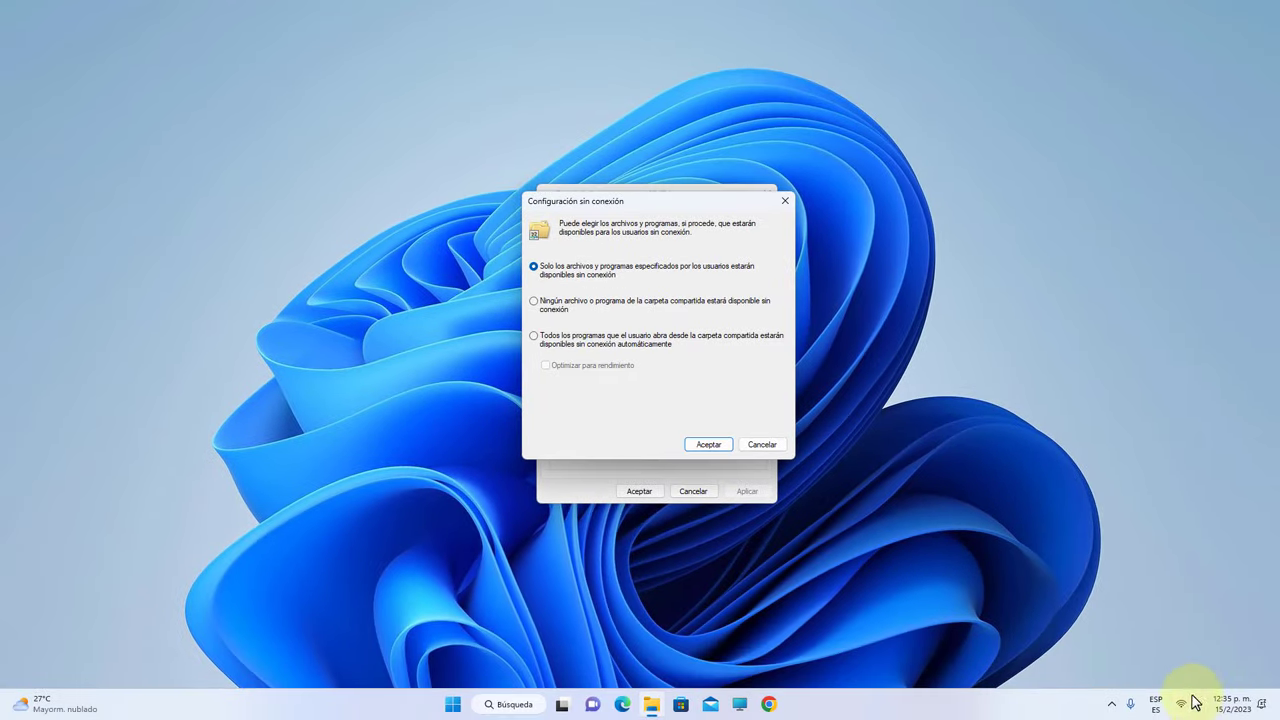
{"action": "left_click", "coordinate": [1188, 703]}
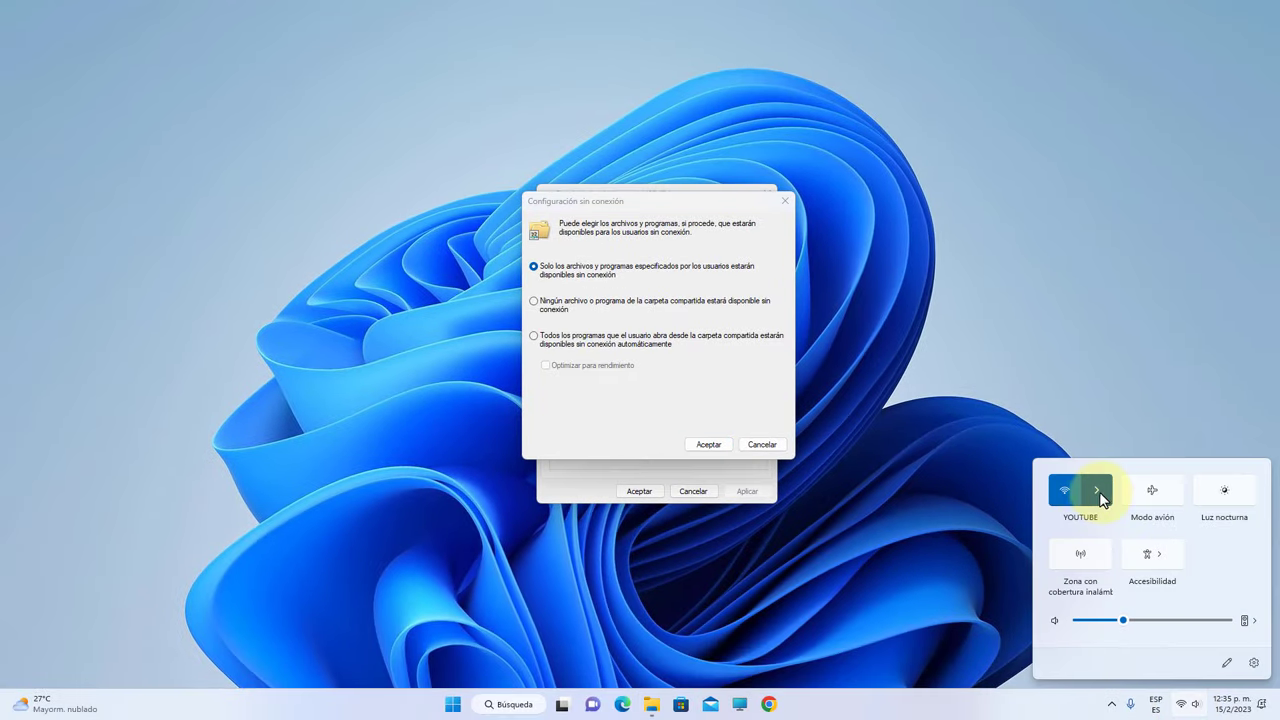
{"action": "left_click", "coordinate": [1065, 490]}
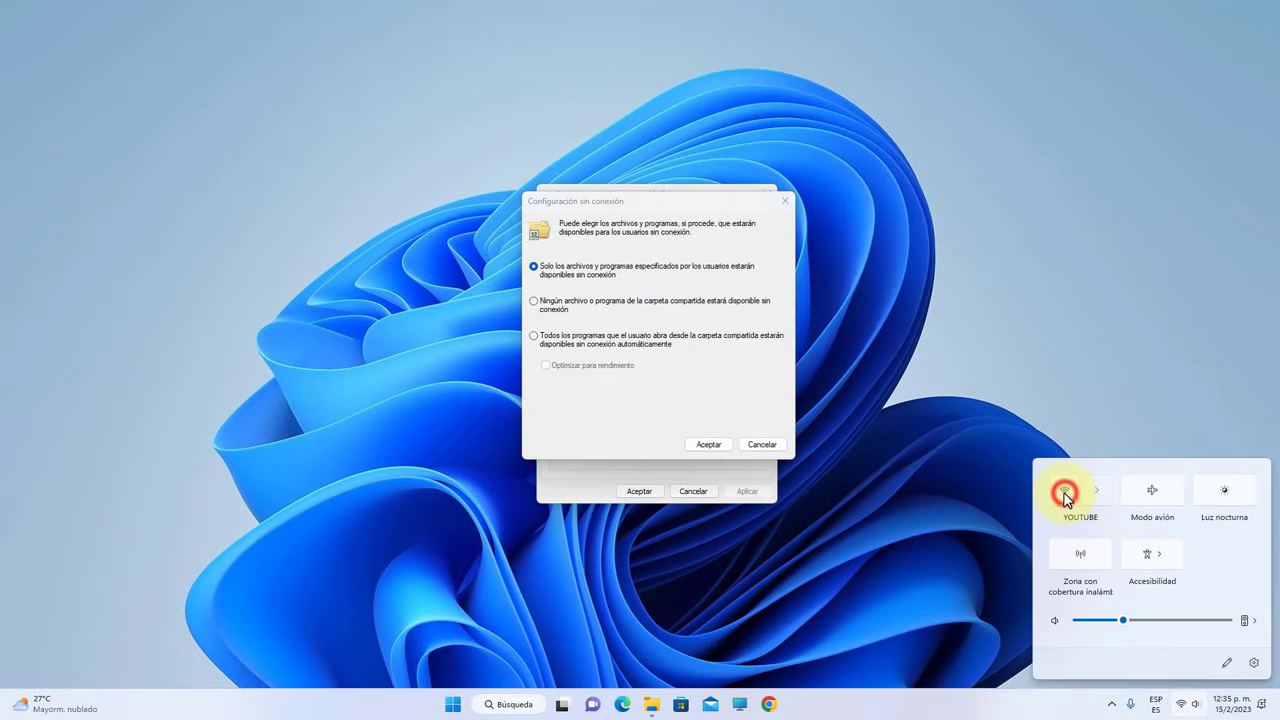
{"action": "left_click", "coordinate": [991, 416]}
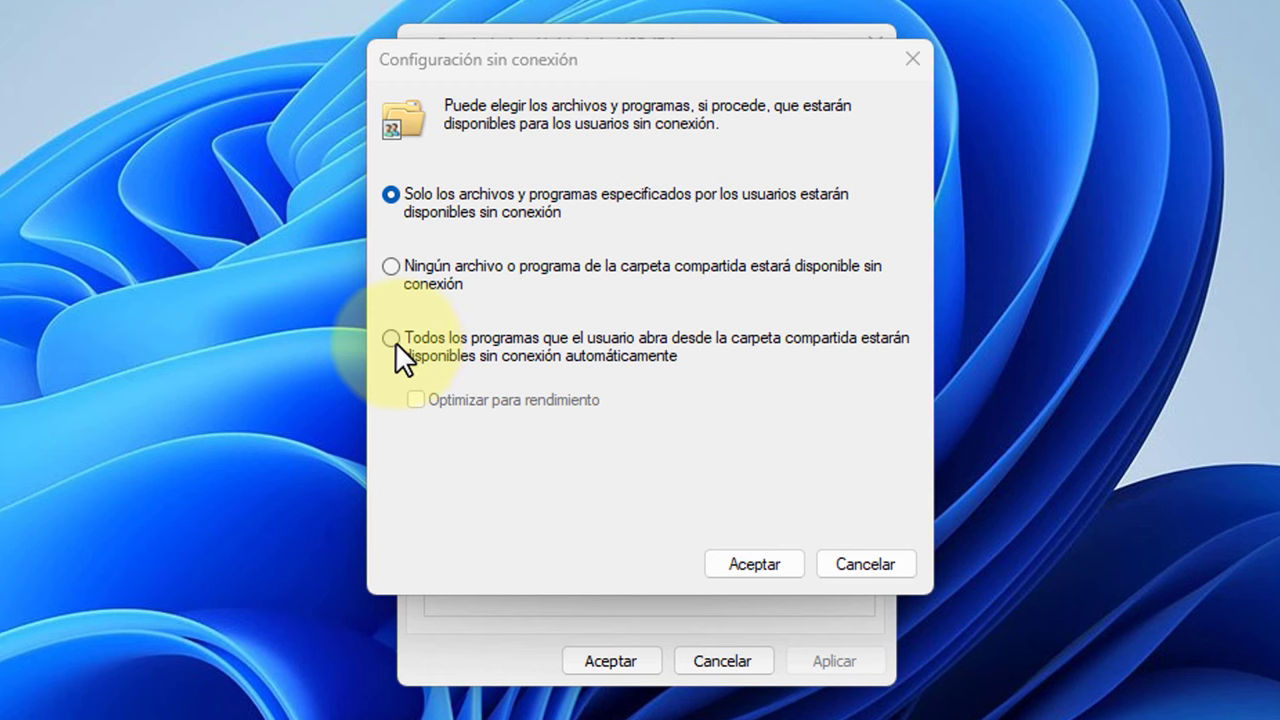
- Make all programs opened from the shared folder automatically available offline, apply the sharing settings and close the drive's properties
{"action": "left_click", "coordinate": [393, 340]}
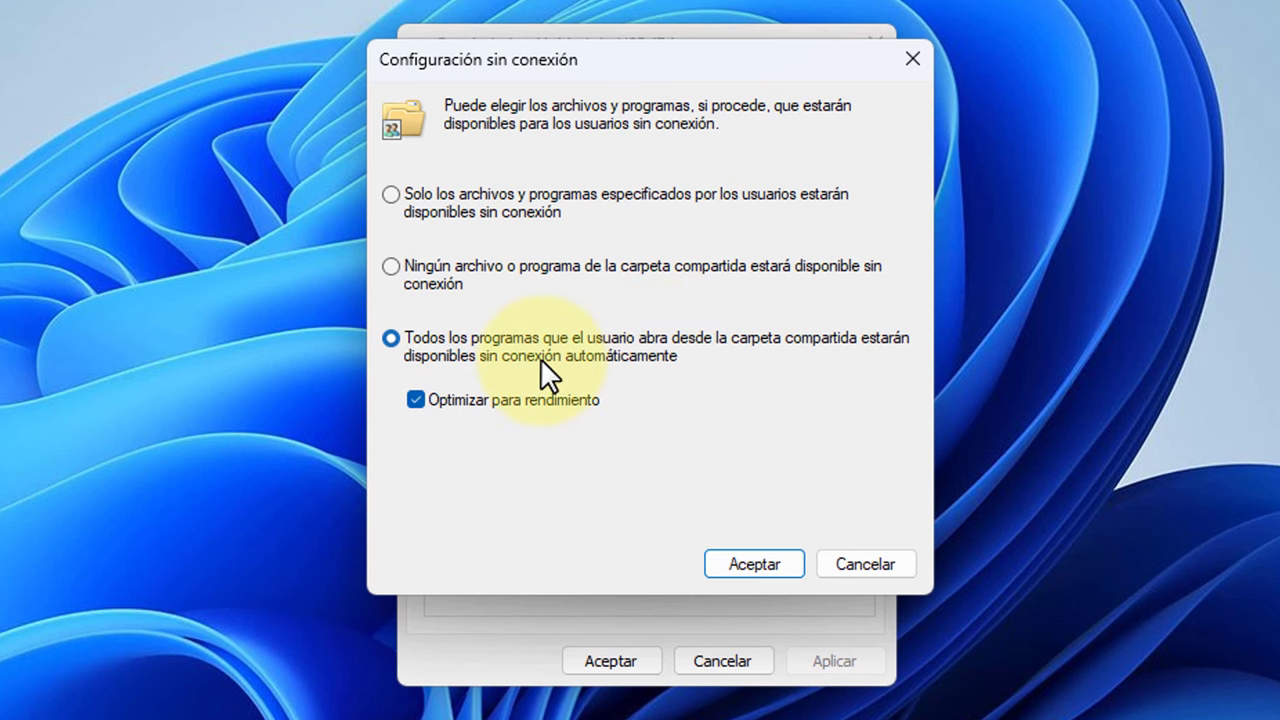
{"action": "left_click", "coordinate": [747, 562]}
{"action": "left_click", "coordinate": [810, 536]}
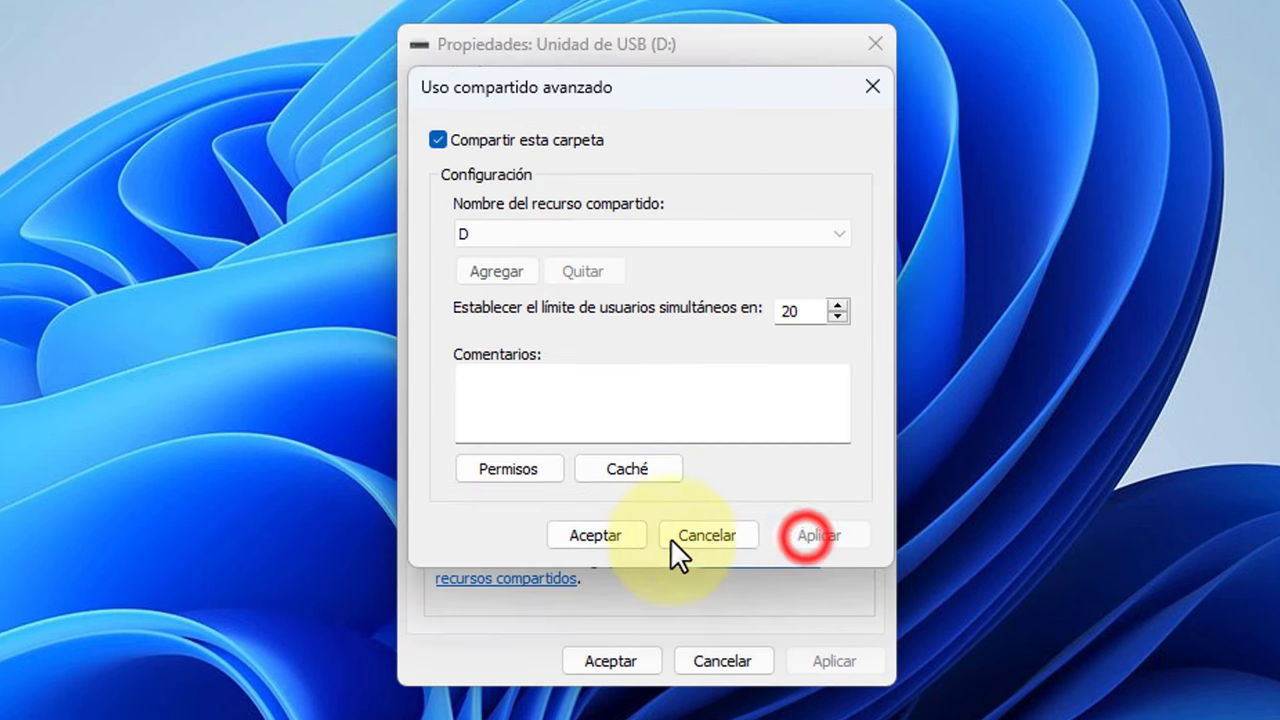
{"action": "left_click", "coordinate": [592, 538]}
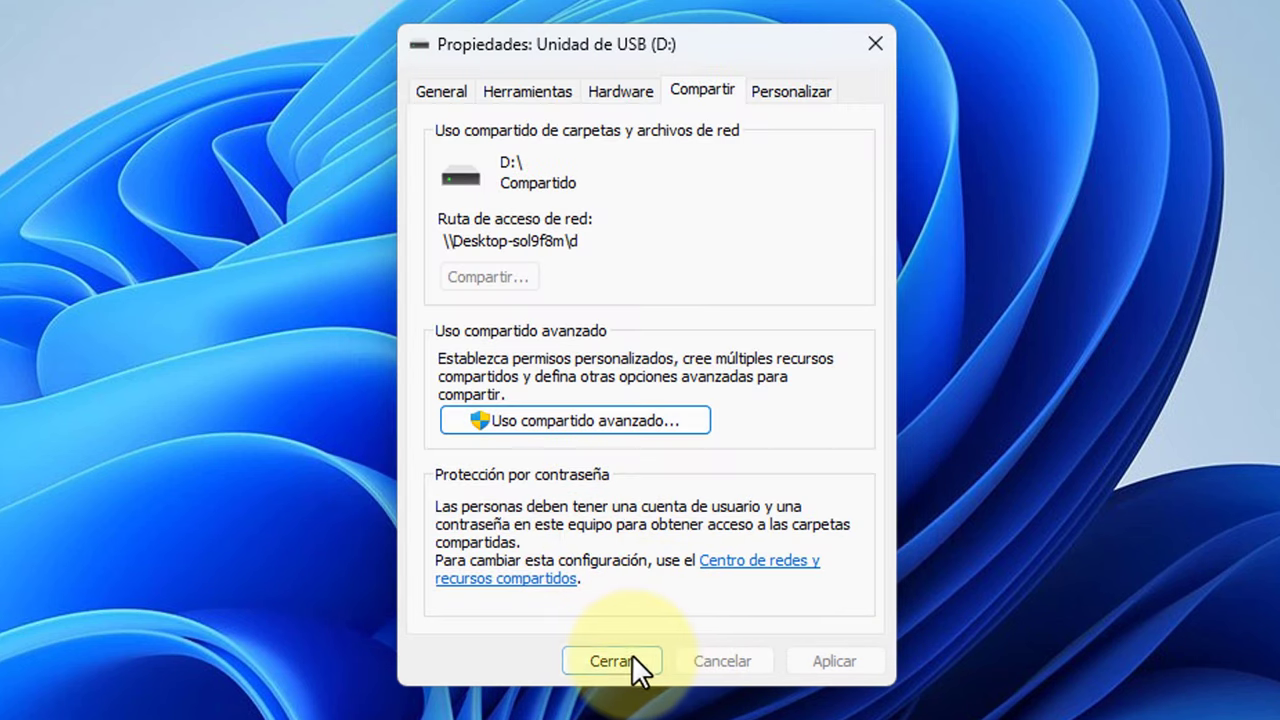
{"action": "left_click", "coordinate": [615, 657]}
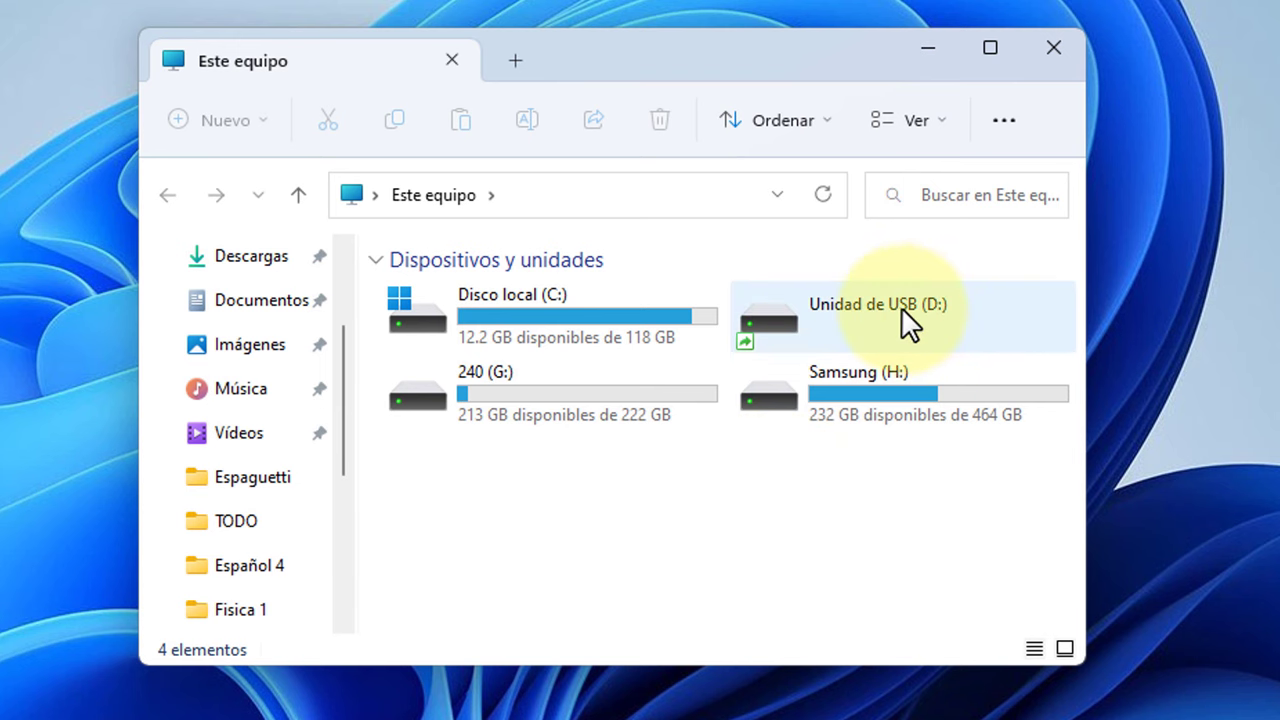
- Quick-format the USB drive (D:) as FAT with a 32-kilobyte allocation unit, then close the format dialog
{"action": "double_click", "coordinate": [840, 314]}
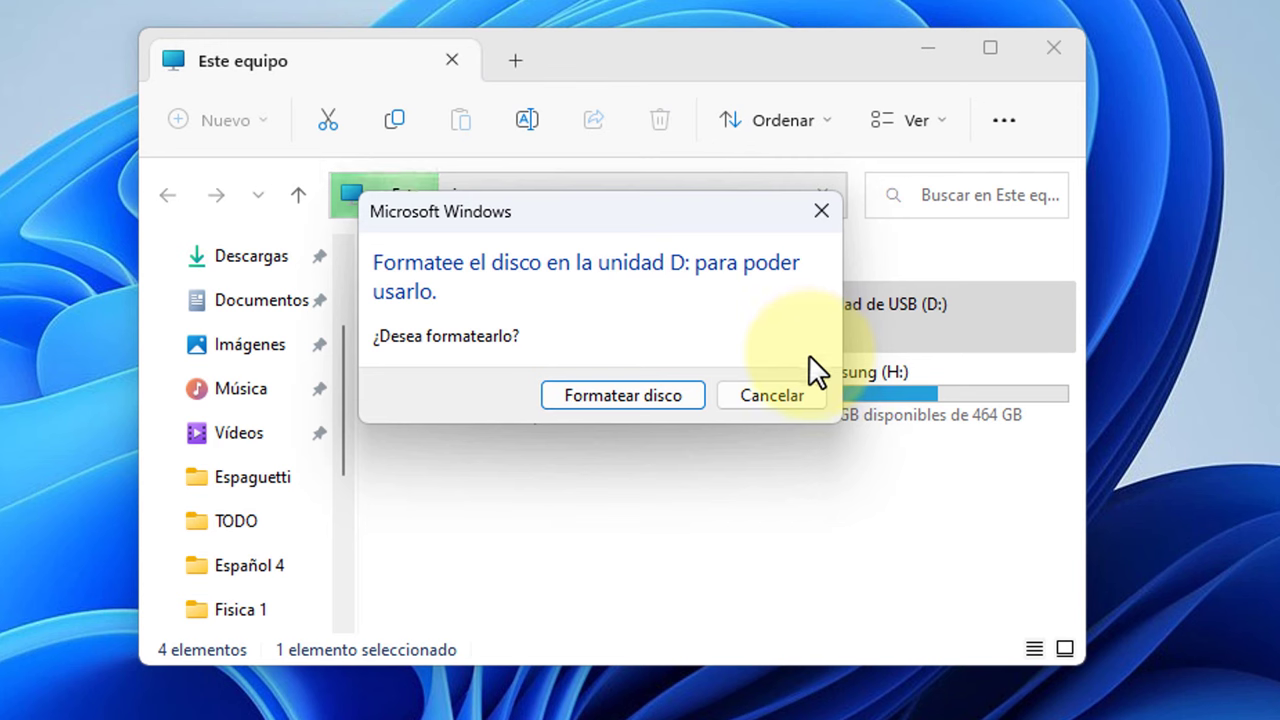
{"action": "left_click", "coordinate": [611, 390]}
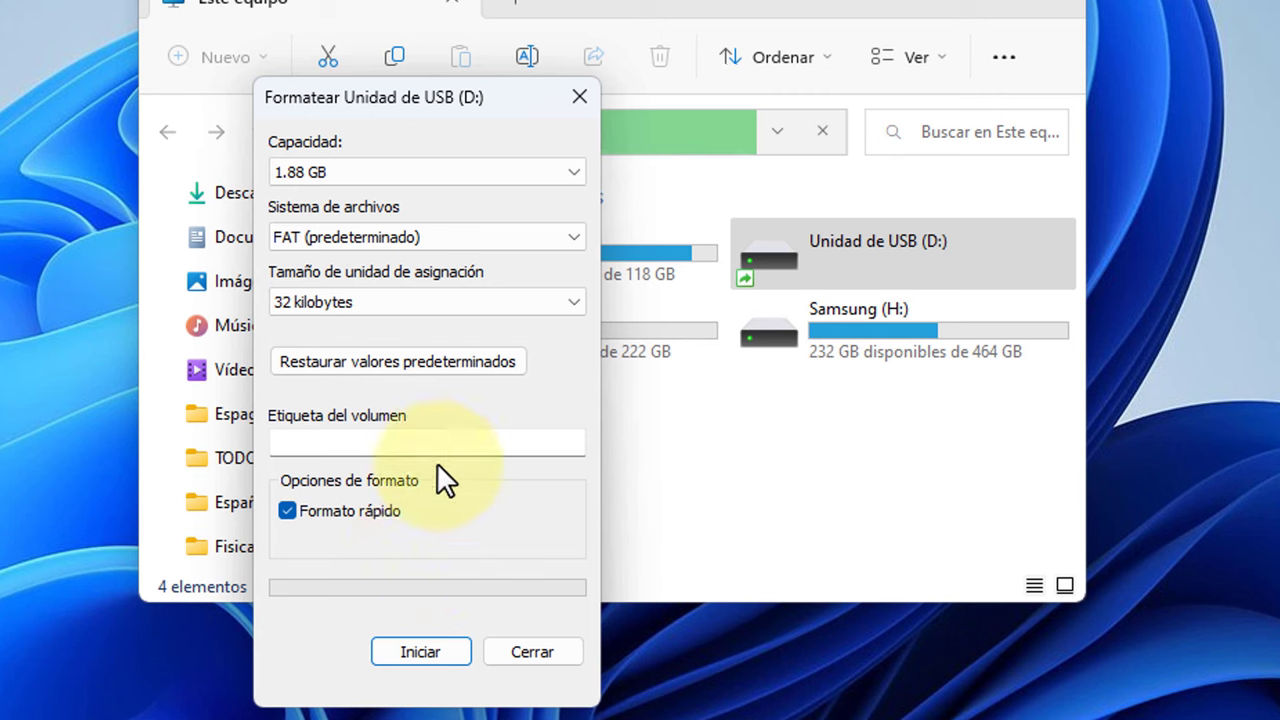
{"action": "left_click", "coordinate": [426, 650]}
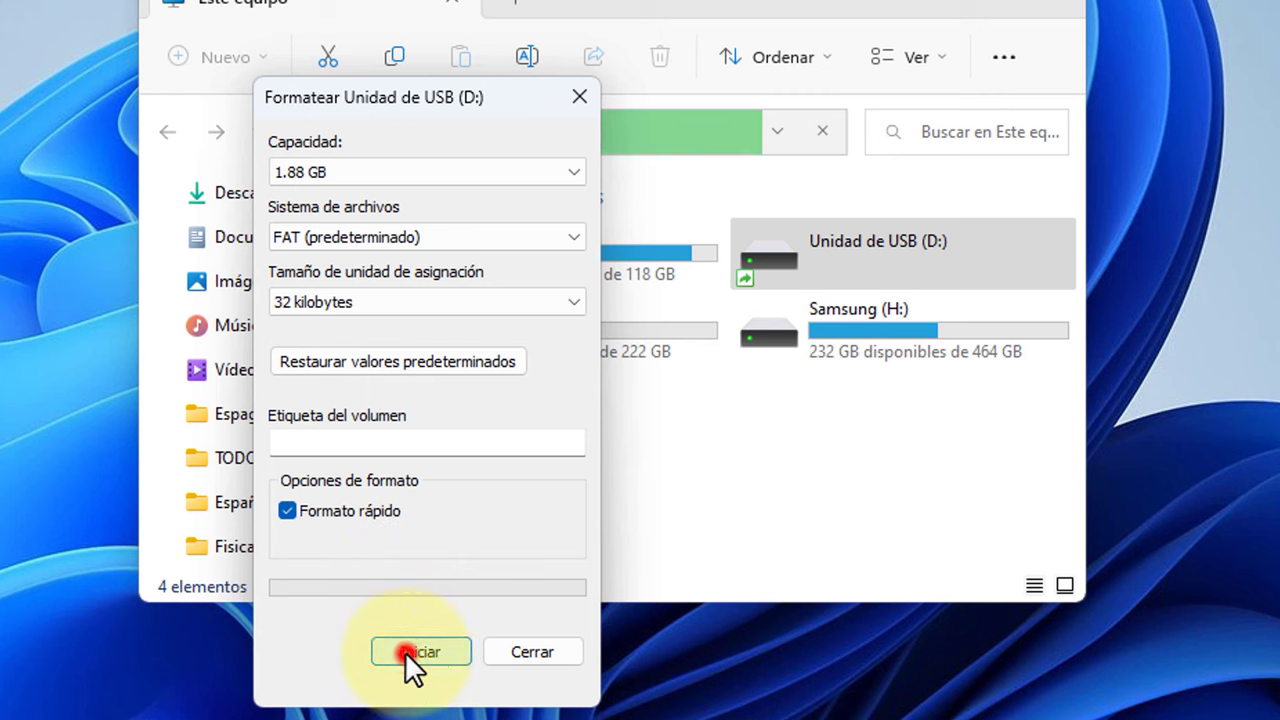
{"action": "left_click", "coordinate": [744, 307]}
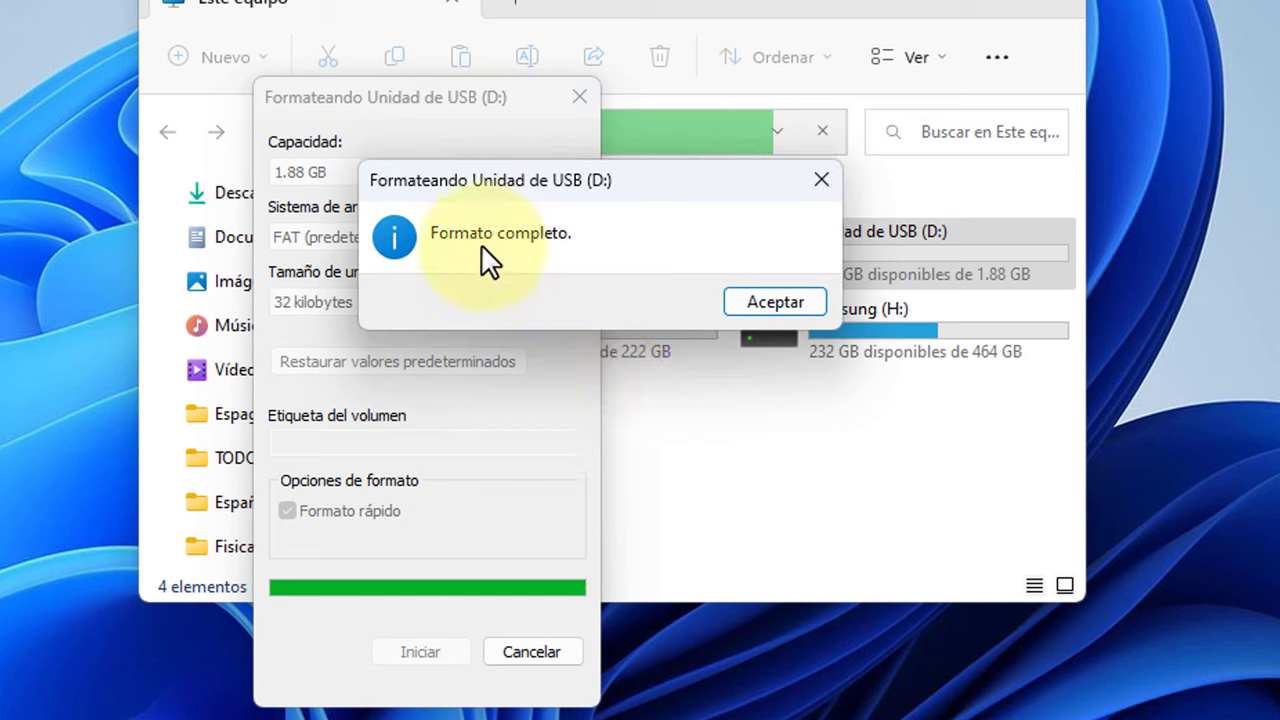
{"action": "left_click", "coordinate": [782, 306]}
{"action": "left_click", "coordinate": [543, 655]}
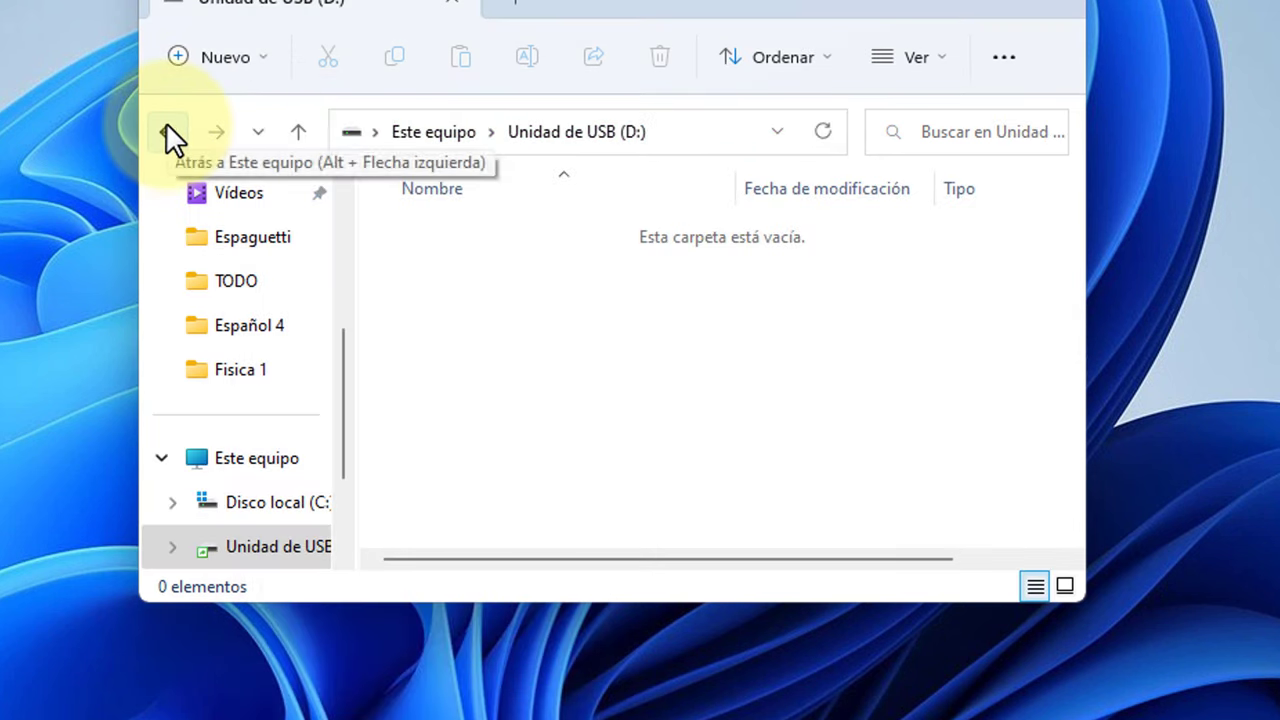
- Reopen the formatted USB drive (D:) to check its contents and return to Este equipo
{"action": "left_click", "coordinate": [168, 134]}
{"action": "double_click", "coordinate": [916, 264]}
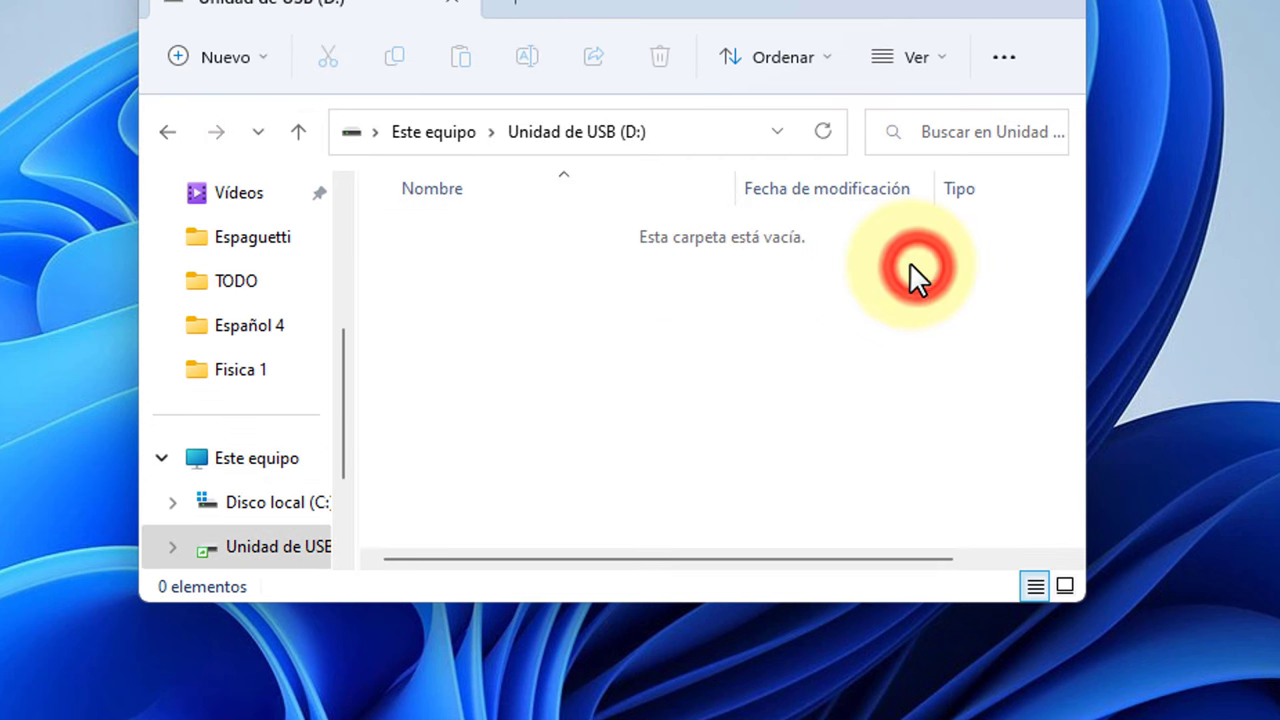
{"action": "left_click", "coordinate": [166, 132]}
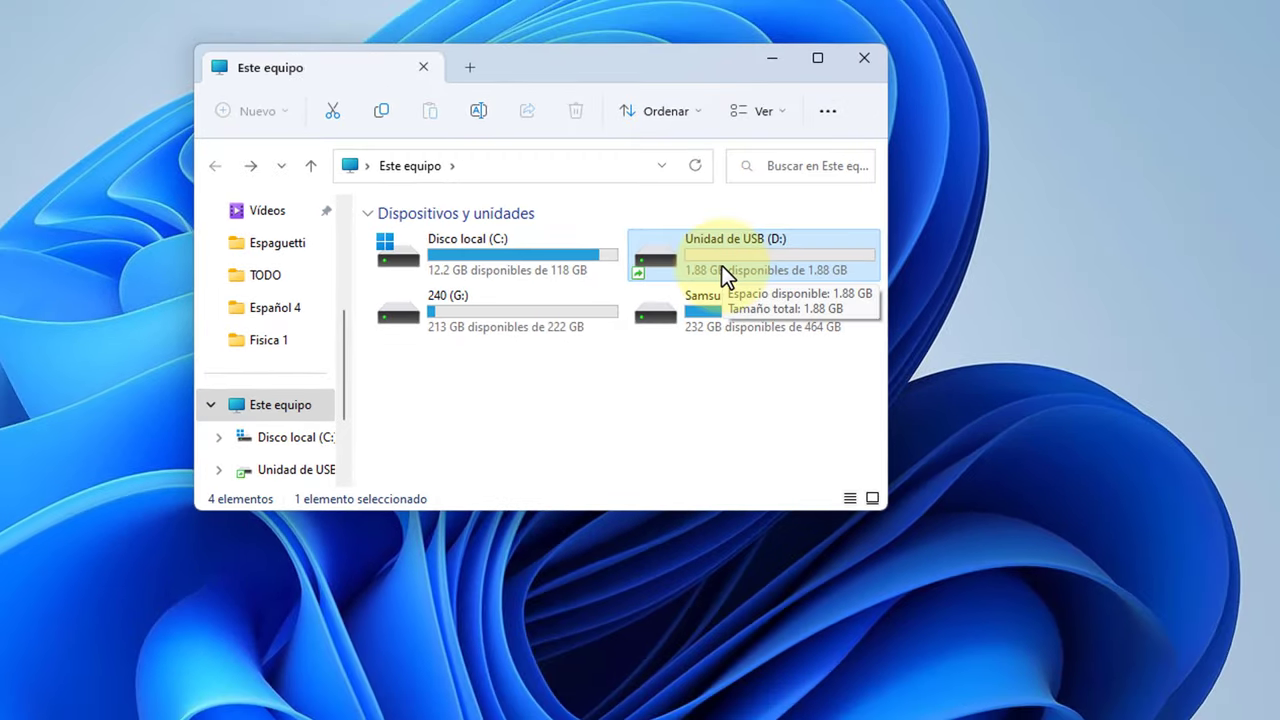
- Open the advanced sharing settings of the USB drive (D:) through its properties
{"action": "right_click", "coordinate": [721, 251]}
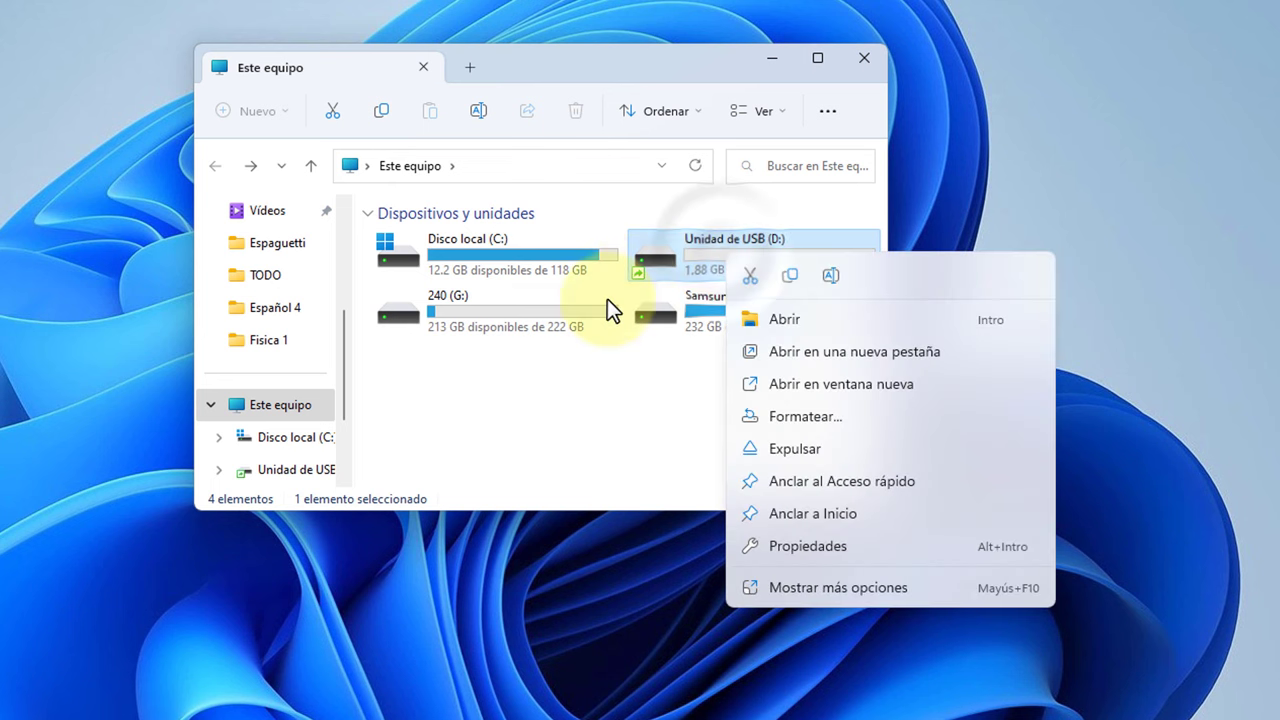
{"action": "left_click", "coordinate": [819, 537]}
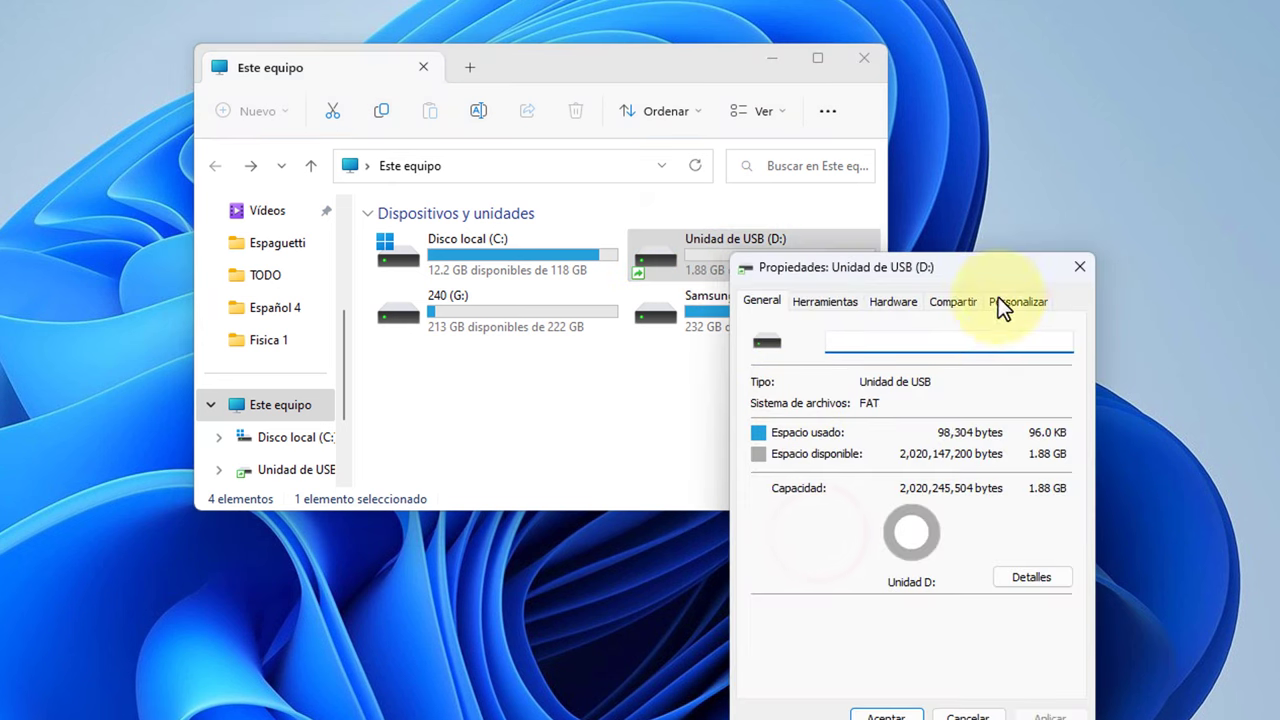
{"action": "left_click_drag", "start_coordinate": [989, 267], "coordinate": [708, 55]}
{"action": "left_click", "coordinate": [667, 85]}
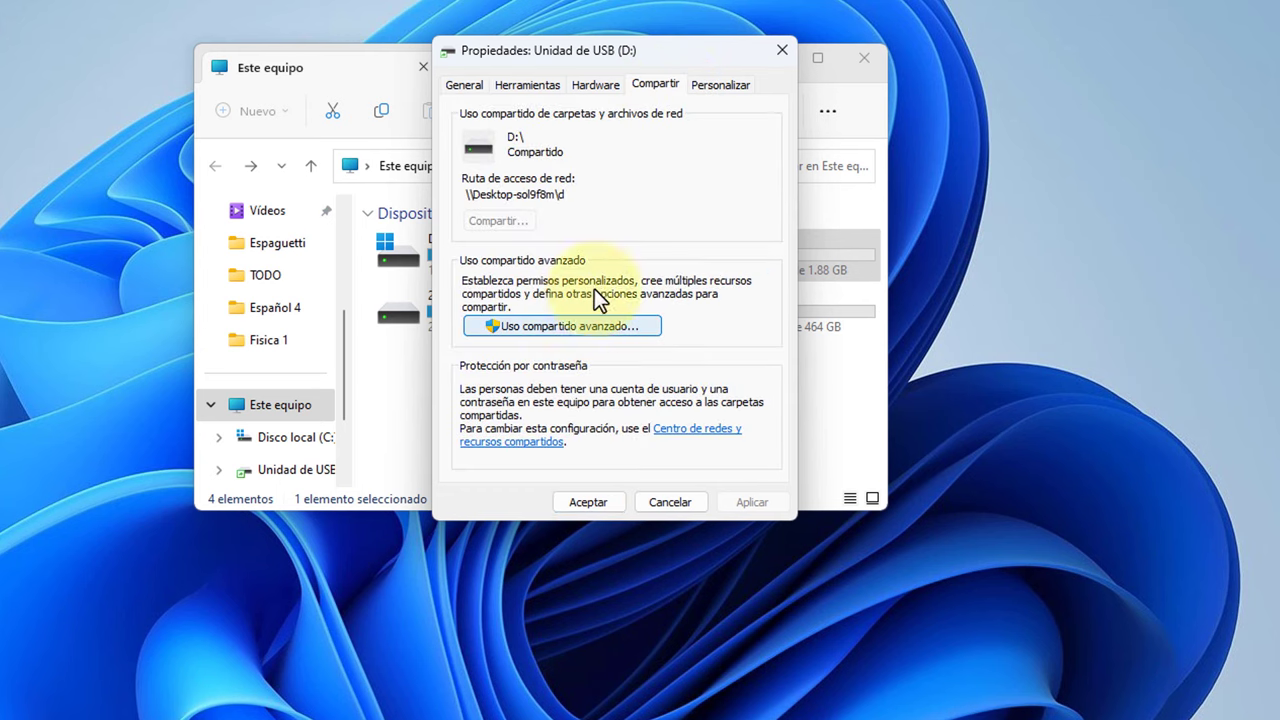
{"action": "left_click", "coordinate": [575, 322]}
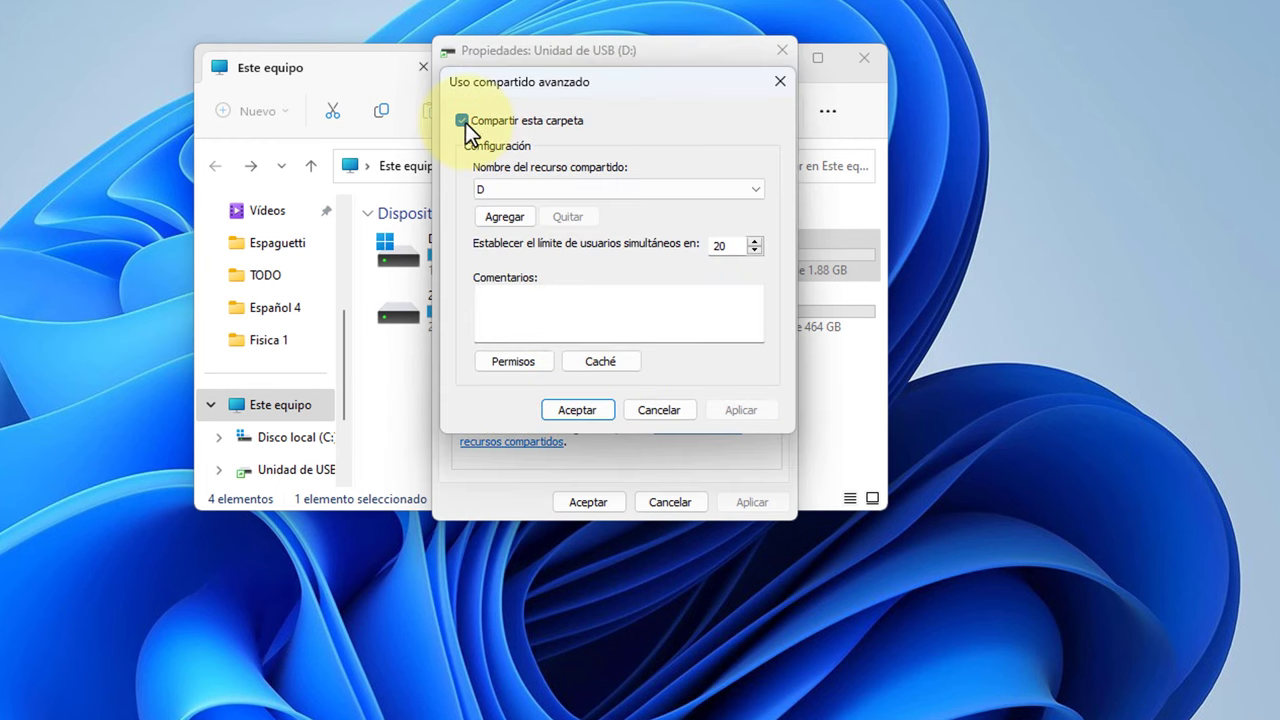
- Remove the allowed Control total and Cambiar permissions of Todos from share D, then apply and accept the change
{"action": "left_click", "coordinate": [512, 361]}
{"action": "left_click", "coordinate": [697, 343]}
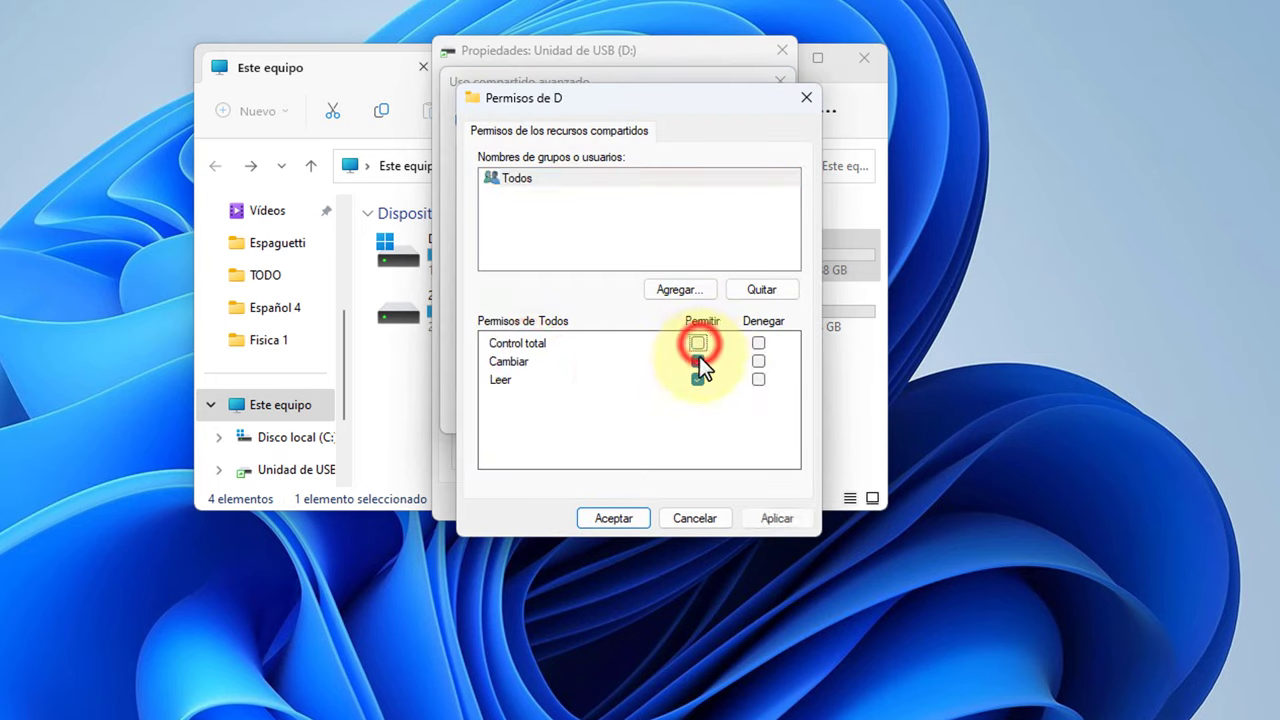
{"action": "left_click", "coordinate": [697, 361]}
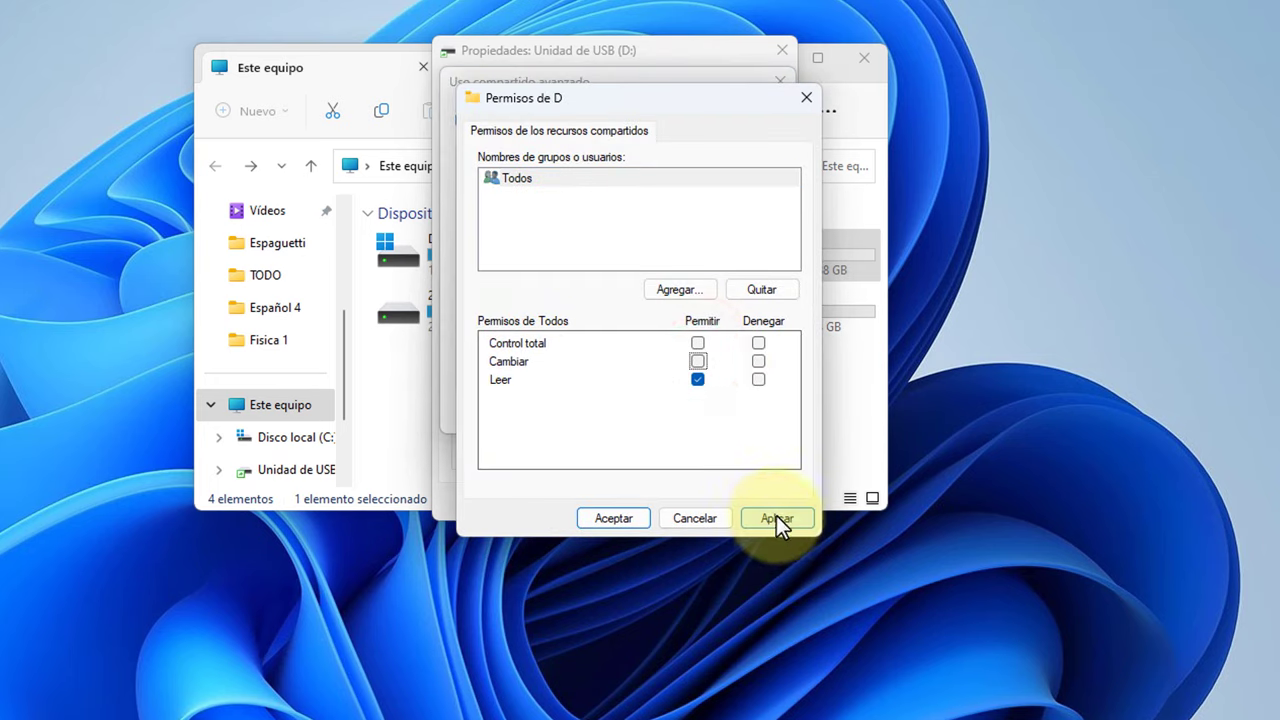
{"action": "left_click", "coordinate": [777, 517]}
{"action": "left_click", "coordinate": [614, 518]}
- Set the offline caching of share D so only files and programs specified by users are available offline, and accept
{"action": "left_click", "coordinate": [618, 360]}
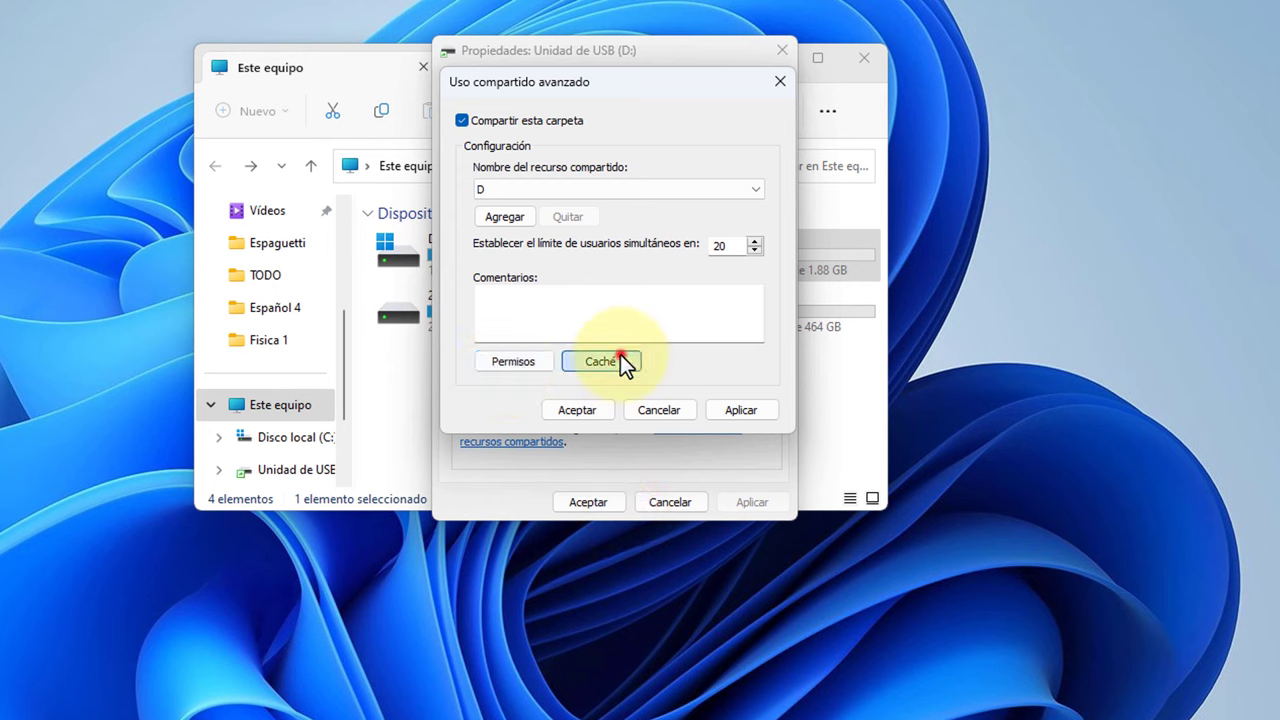
{"action": "left_click", "coordinate": [430, 161]}
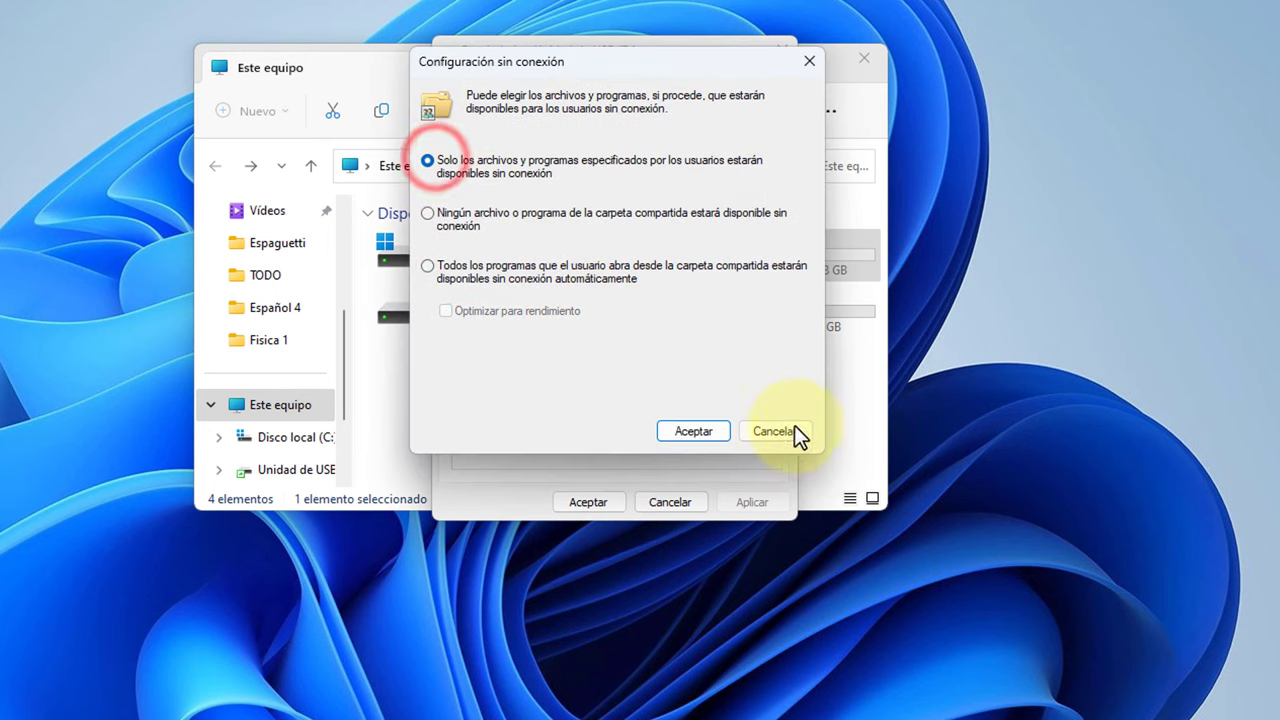
{"action": "left_click", "coordinate": [693, 431]}
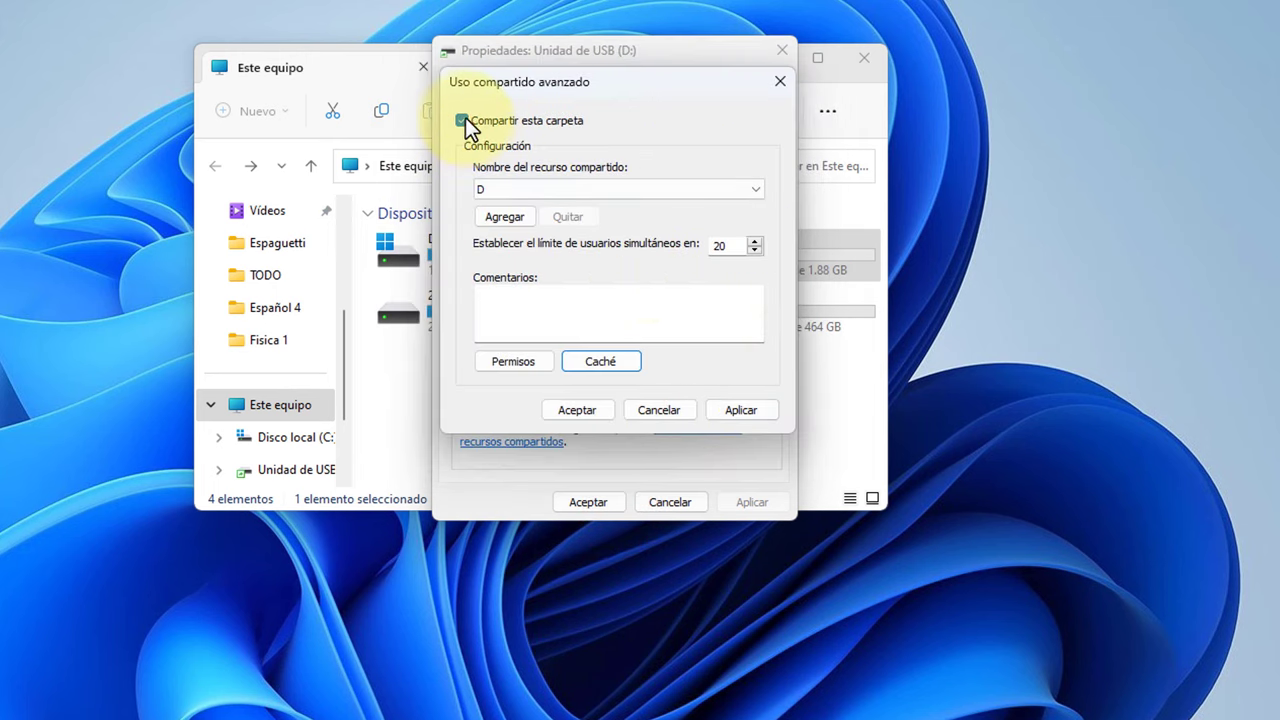
- Stop sharing the USB drive (D:) by disabling Compartir esta carpeta, apply the change and close the drive's properties
{"action": "left_click", "coordinate": [462, 120]}
{"action": "left_click", "coordinate": [741, 410]}
{"action": "left_click", "coordinate": [602, 411]}
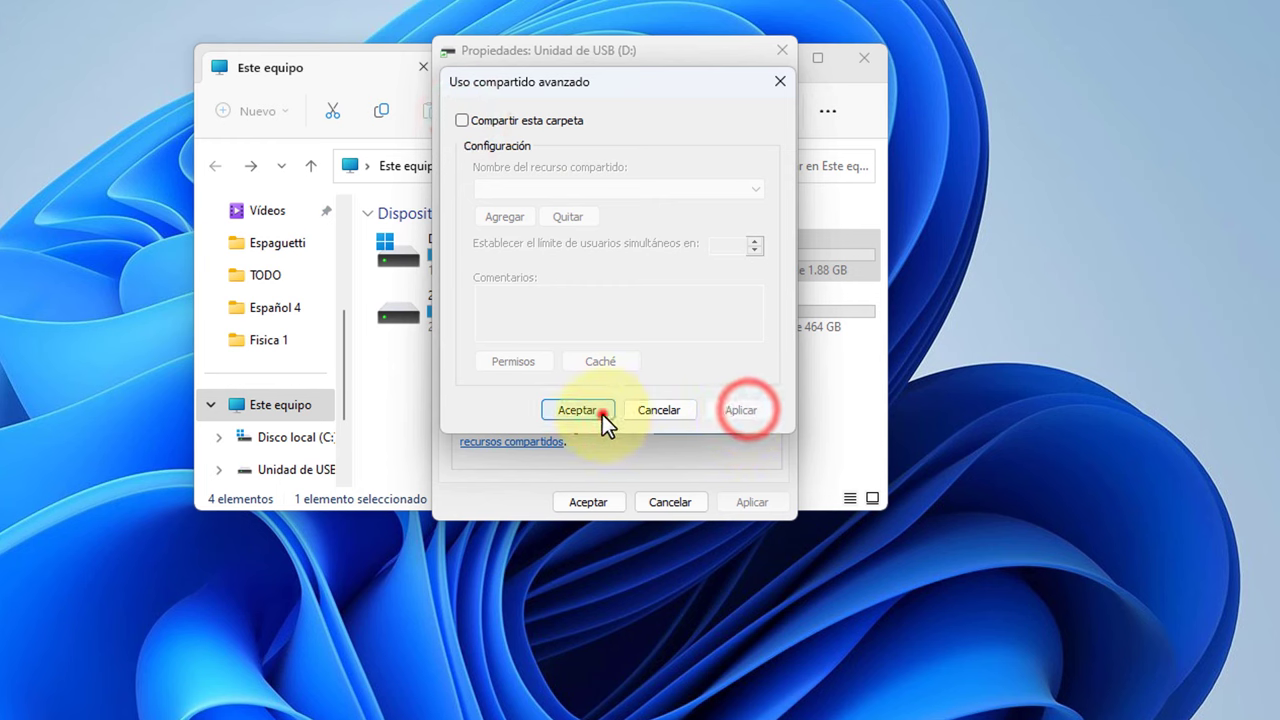
{"action": "left_click", "coordinate": [601, 503]}
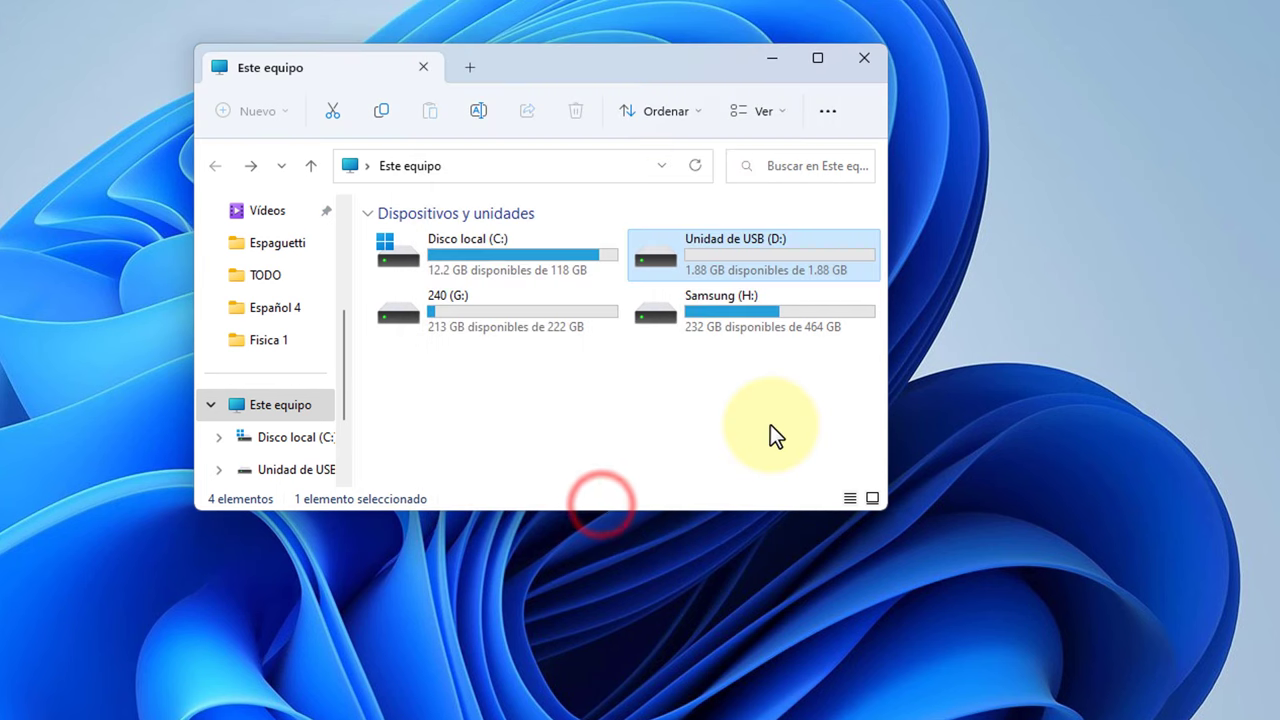
- Check the contents of the USB drive (D:), then quick-format it again as FAT with a 32-kilobyte allocation unit
{"action": "double_click", "coordinate": [705, 256]}
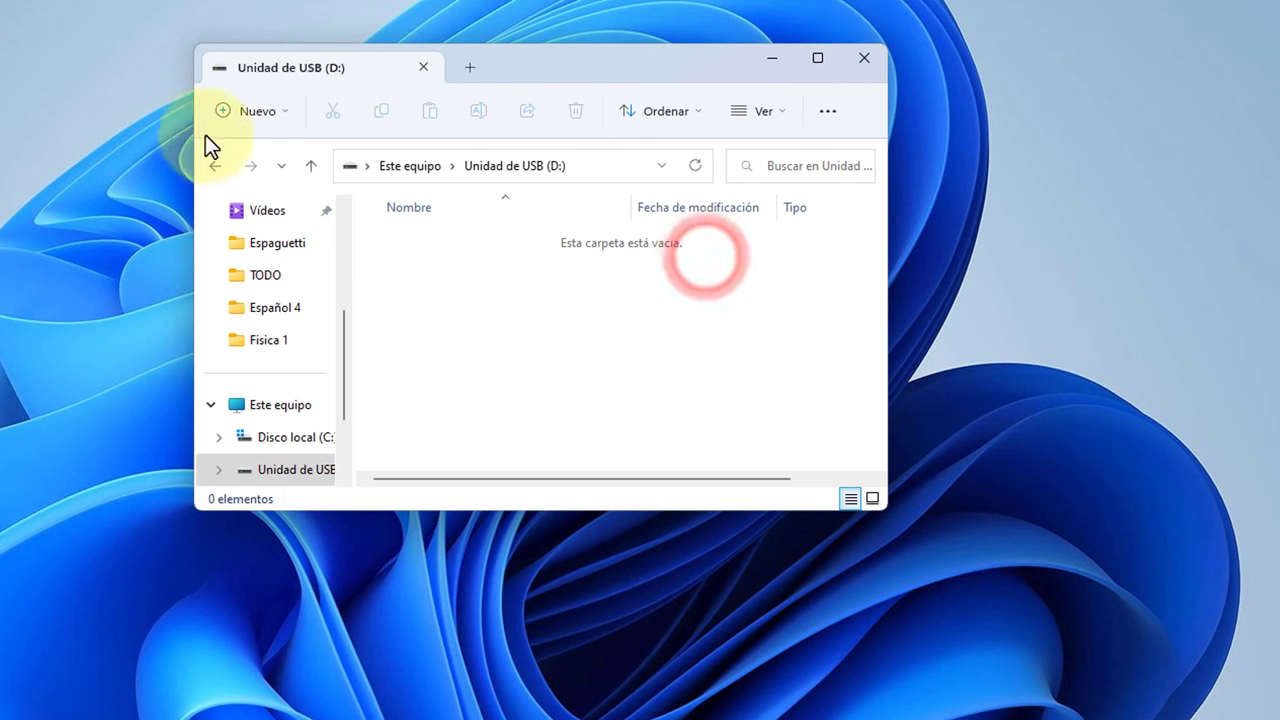
{"action": "left_click", "coordinate": [216, 166]}
{"action": "right_click", "coordinate": [750, 258]}
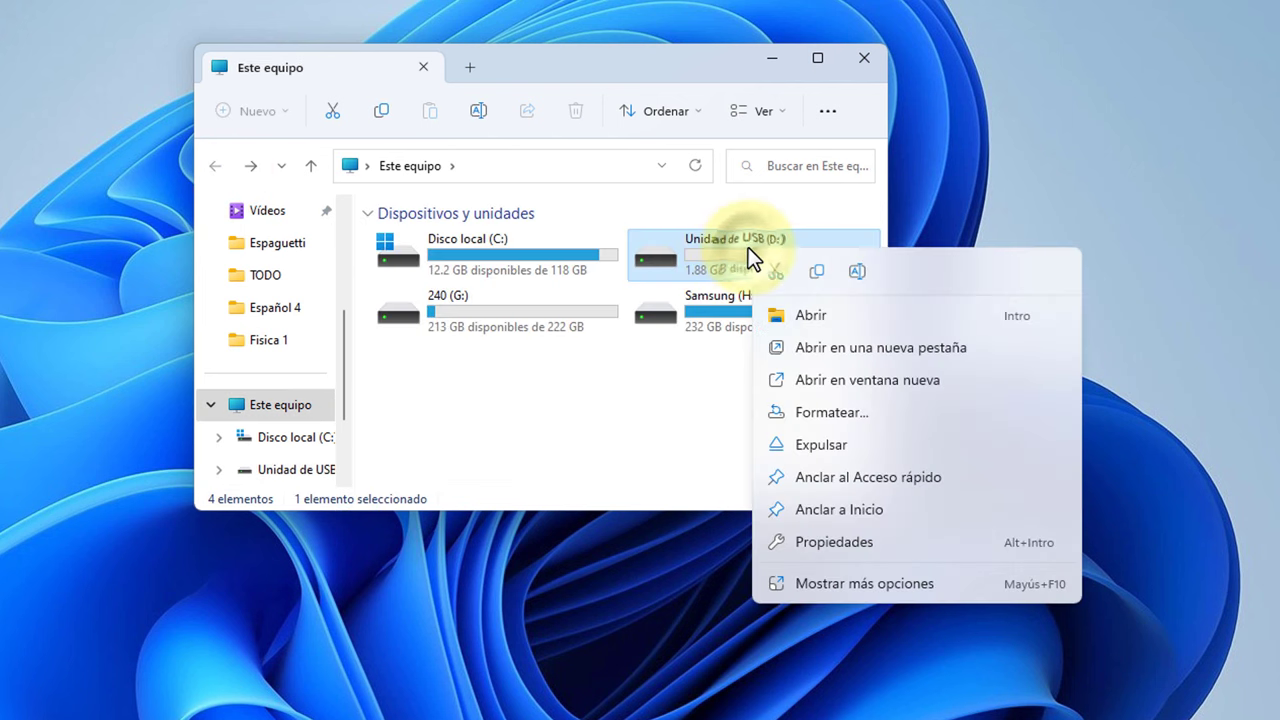
{"action": "left_click", "coordinate": [867, 404]}
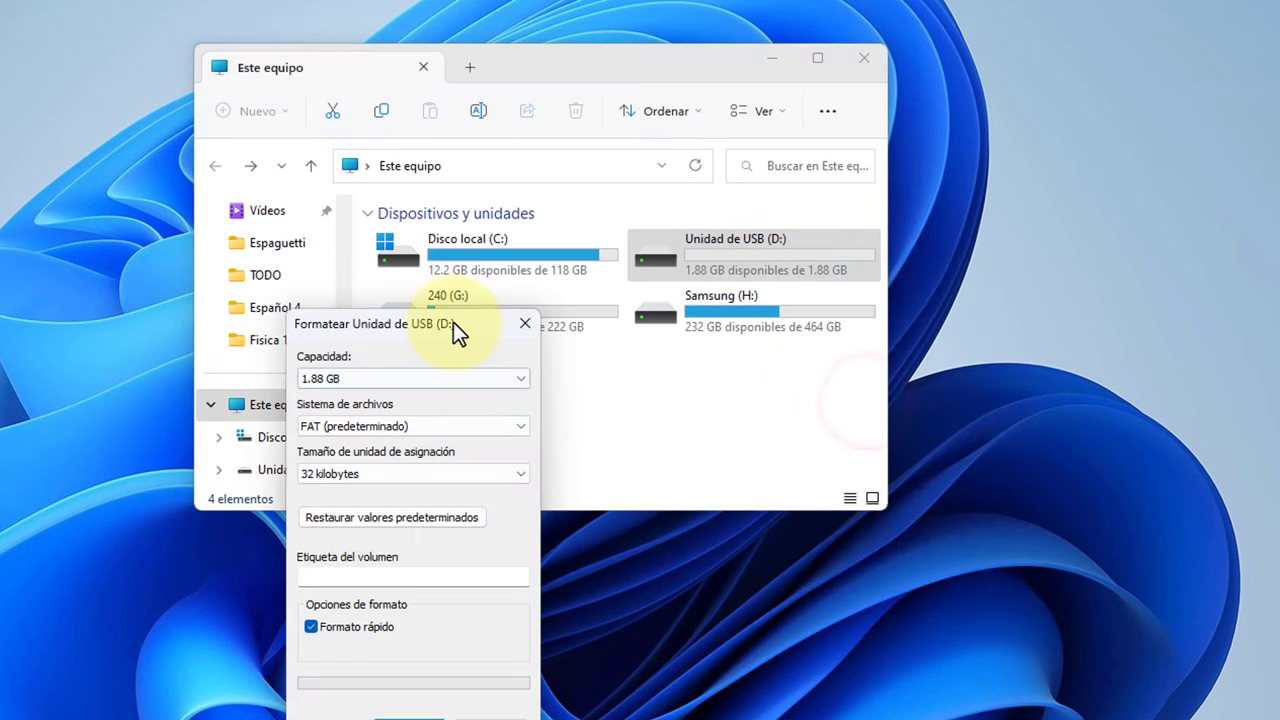
{"action": "left_click_drag", "start_coordinate": [453, 322], "coordinate": [599, 80]}
{"action": "left_click", "coordinate": [556, 487]}
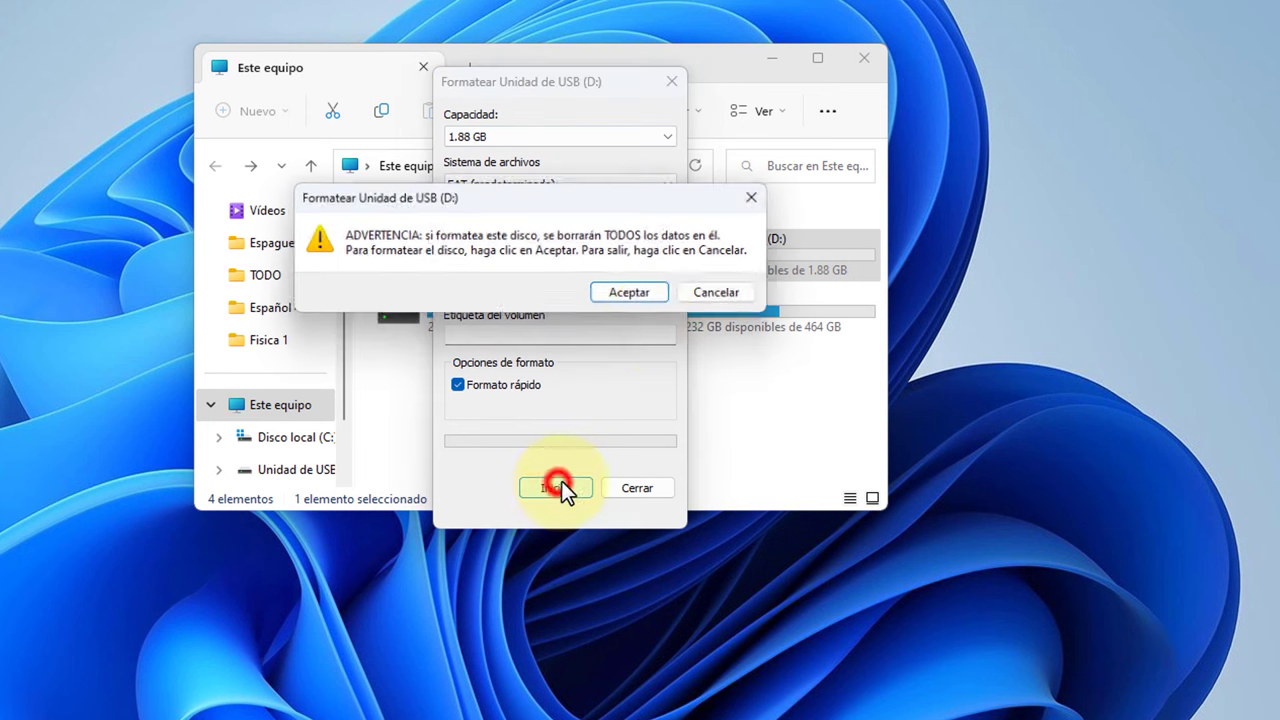
{"action": "left_click", "coordinate": [648, 292]}
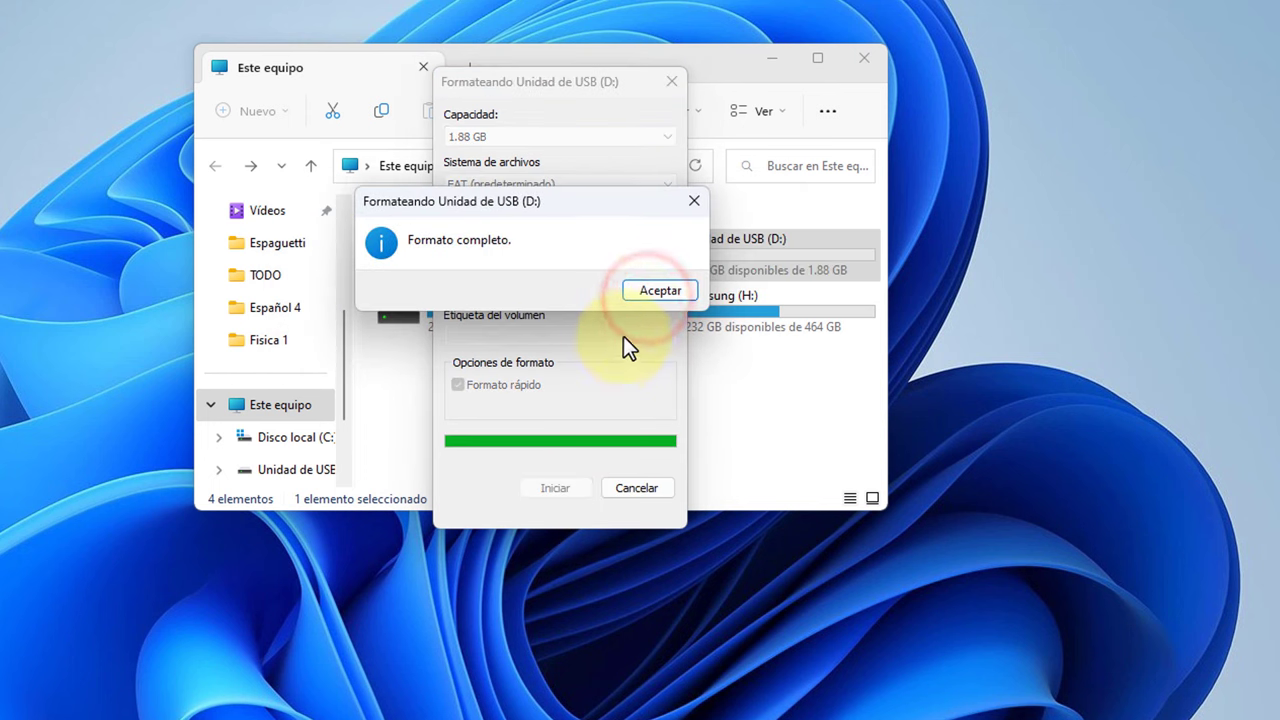
{"action": "left_click", "coordinate": [652, 292]}
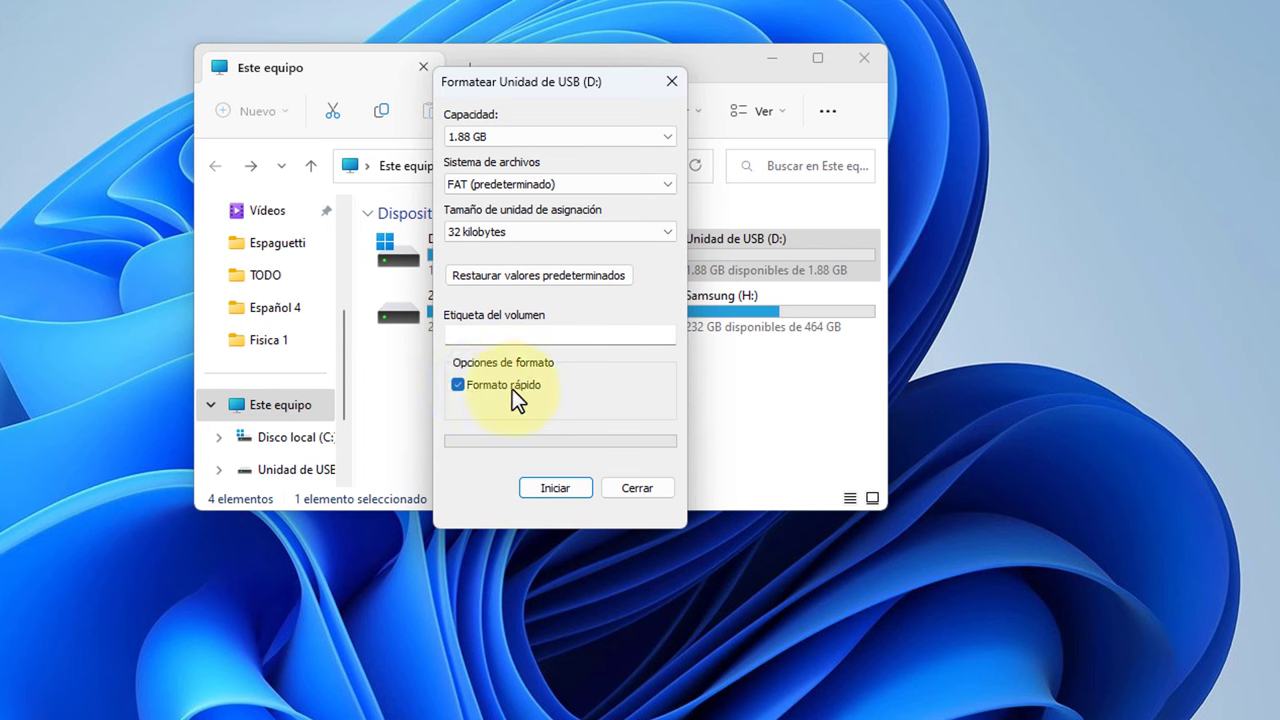
- Switch the Formato rápido option off and on again, and close the format dialog of the USB drive (D:)
{"action": "left_click", "coordinate": [456, 385]}
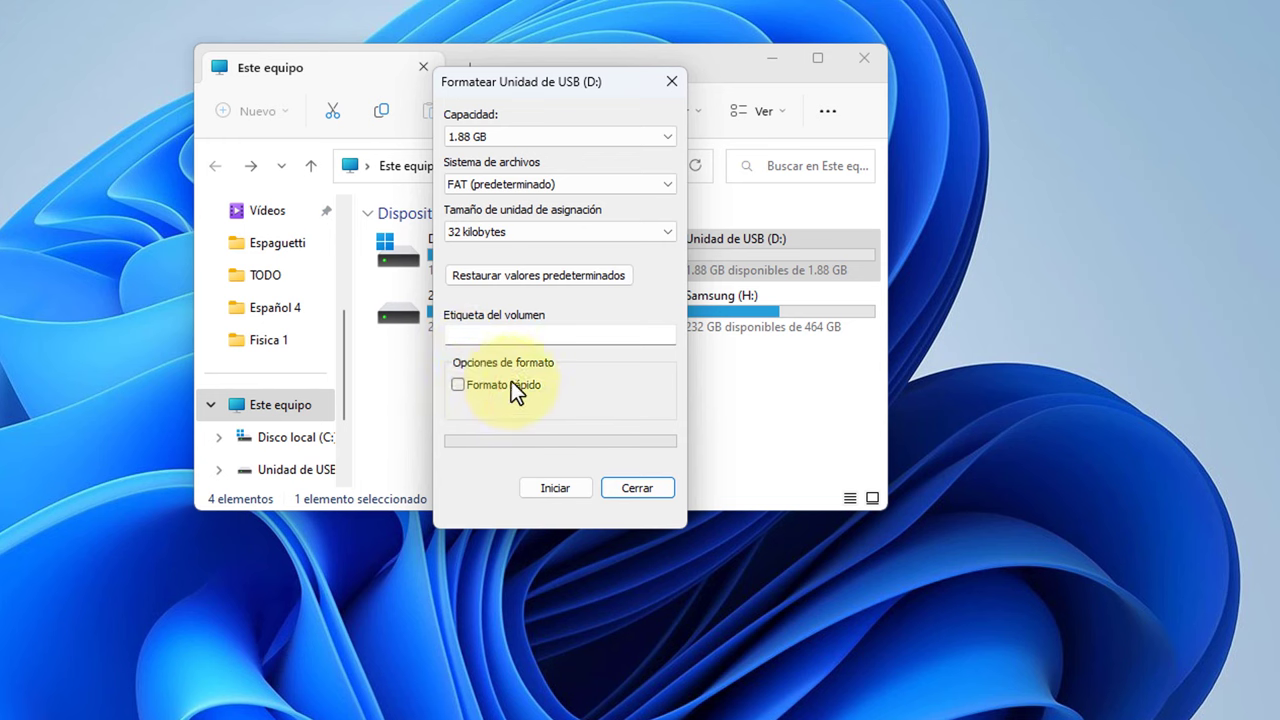
{"action": "left_click", "coordinate": [459, 385]}
{"action": "left_click", "coordinate": [672, 81]}
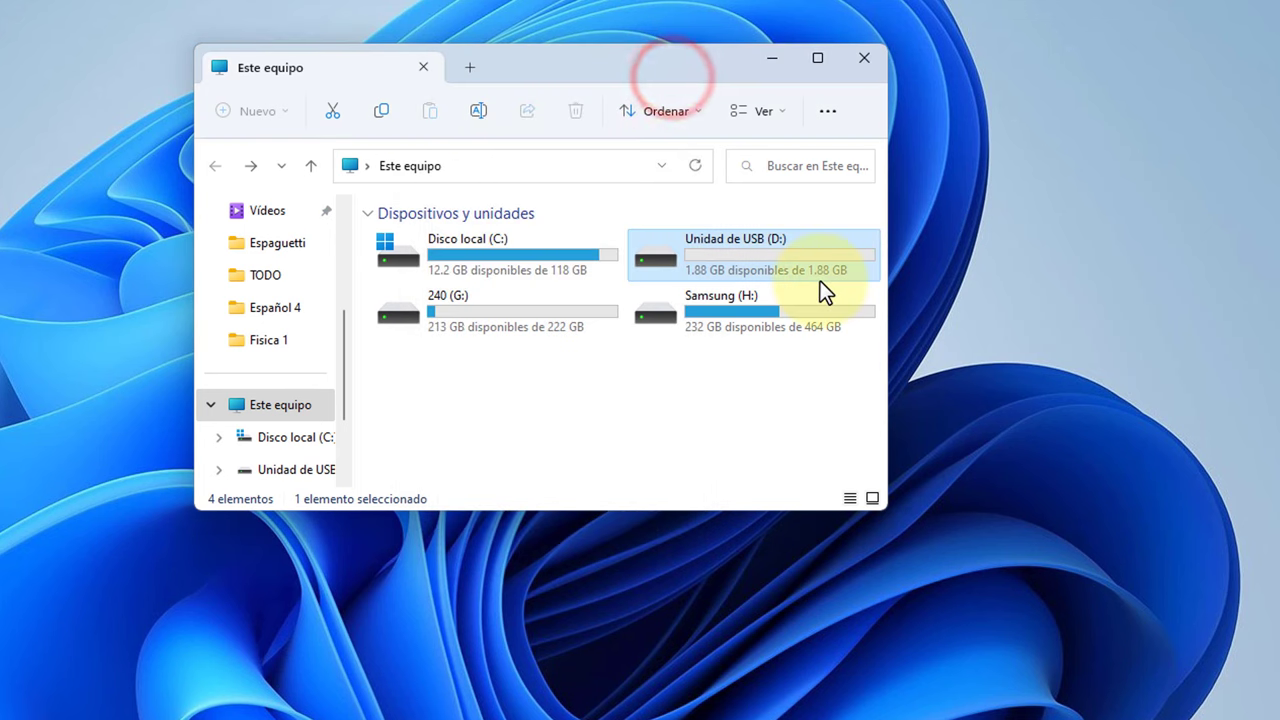